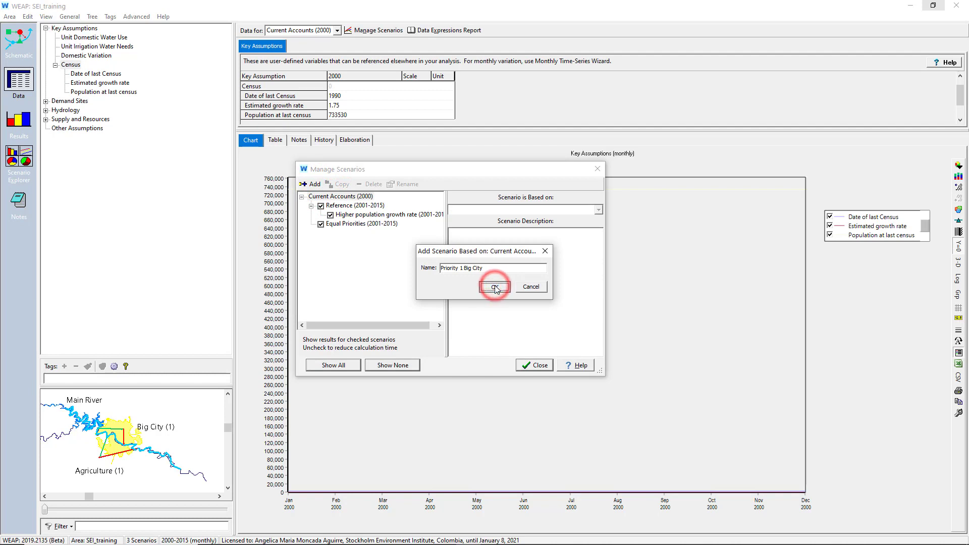
Add a scenario named "Priority 1 Agriculture" based on Current Accounts.
{"action": "left_click", "coordinate": [313, 184]}
{"action": "type", "text": "Priority 1 Agriculture"}
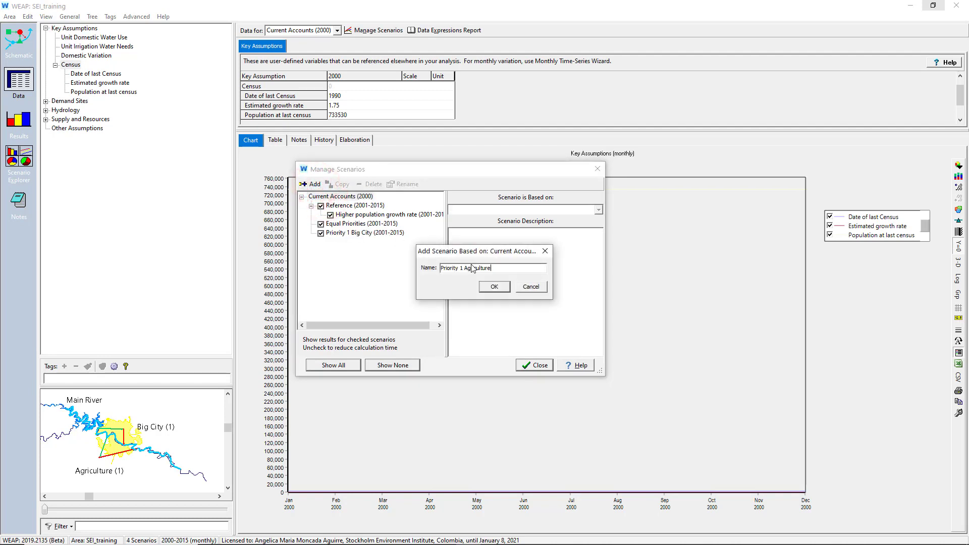
{"action": "left_click", "coordinate": [490, 286]}
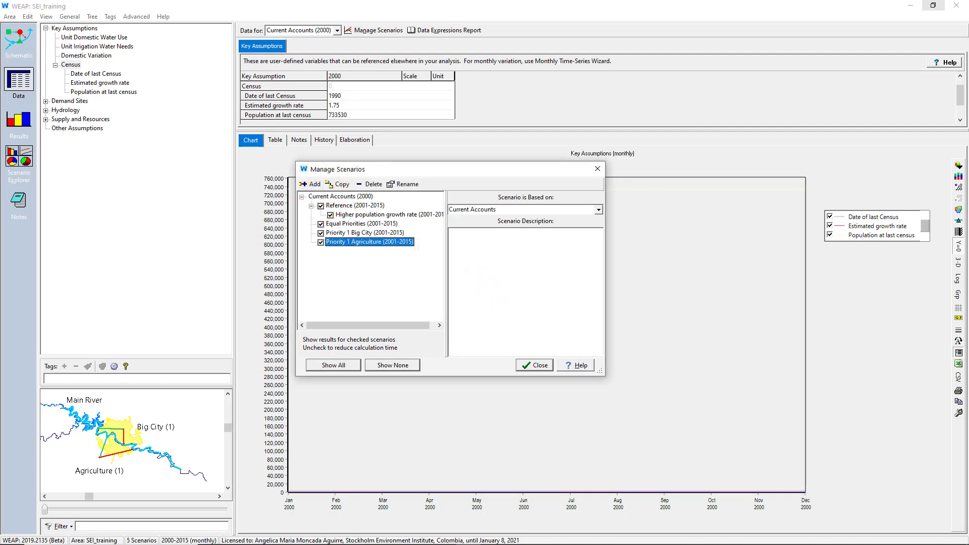
{"action": "left_click", "coordinate": [334, 197]}
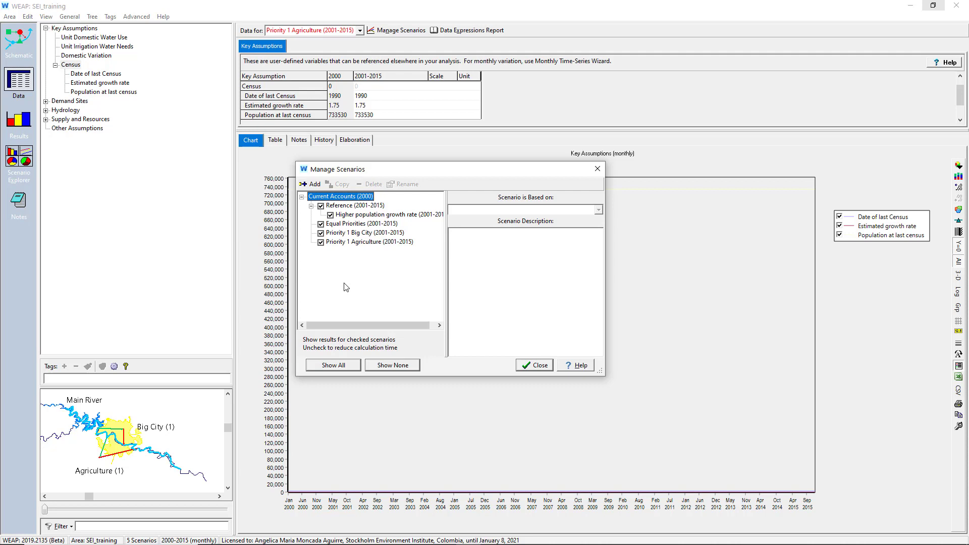
Exclude the Reference and Higher population growth rate scenarios from the displayed results and finish managing scenarios.
{"action": "left_click", "coordinate": [330, 214]}
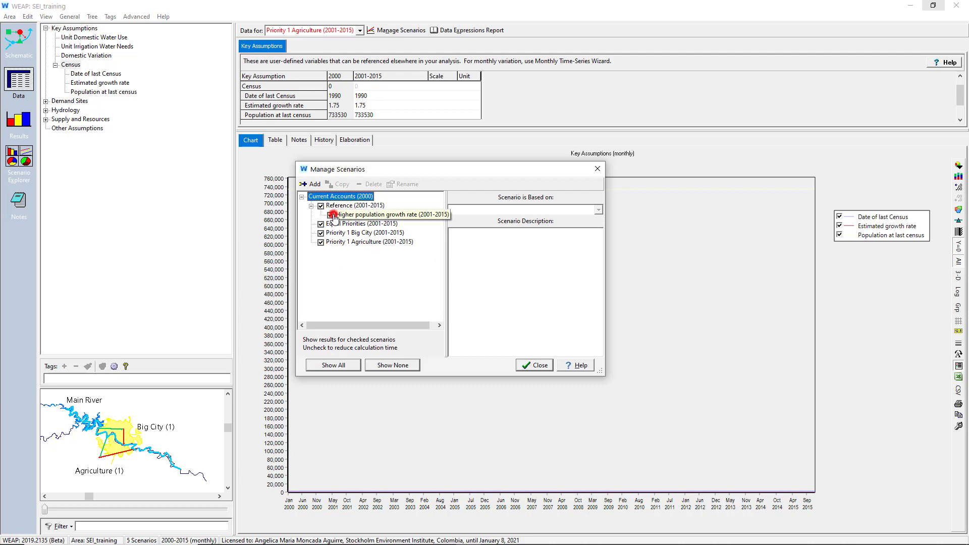
{"action": "left_click", "coordinate": [320, 206]}
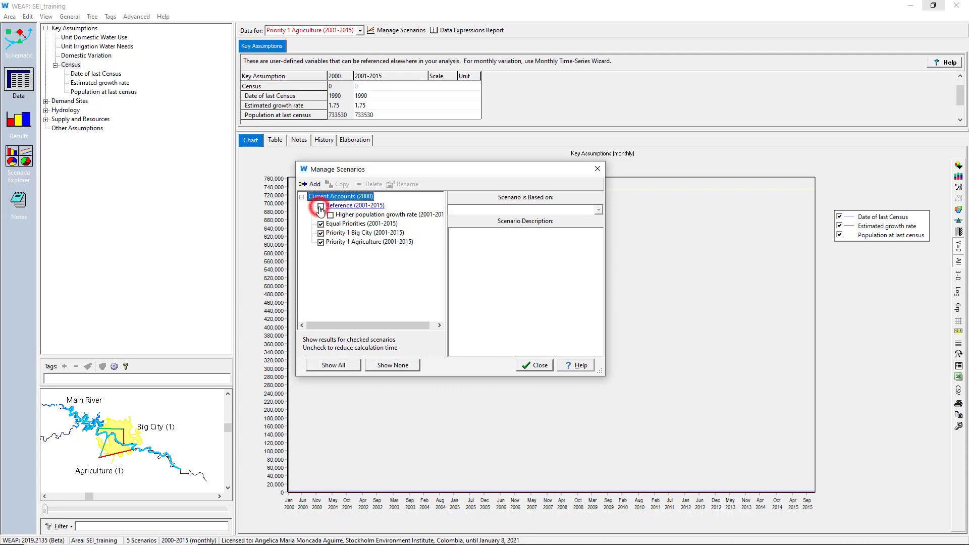
{"action": "left_click", "coordinate": [343, 242]}
{"action": "left_click", "coordinate": [344, 224]}
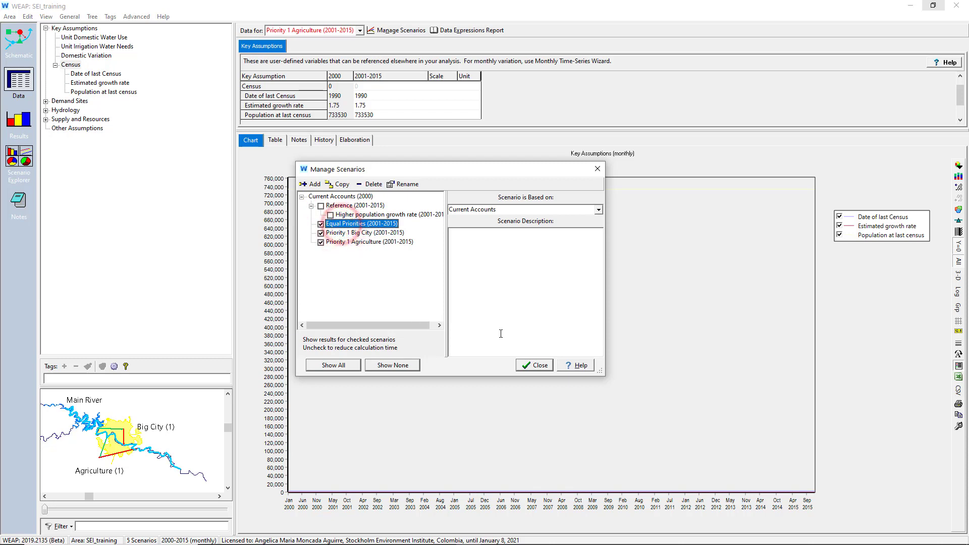
{"action": "left_click", "coordinate": [333, 197]}
{"action": "left_click", "coordinate": [528, 364]}
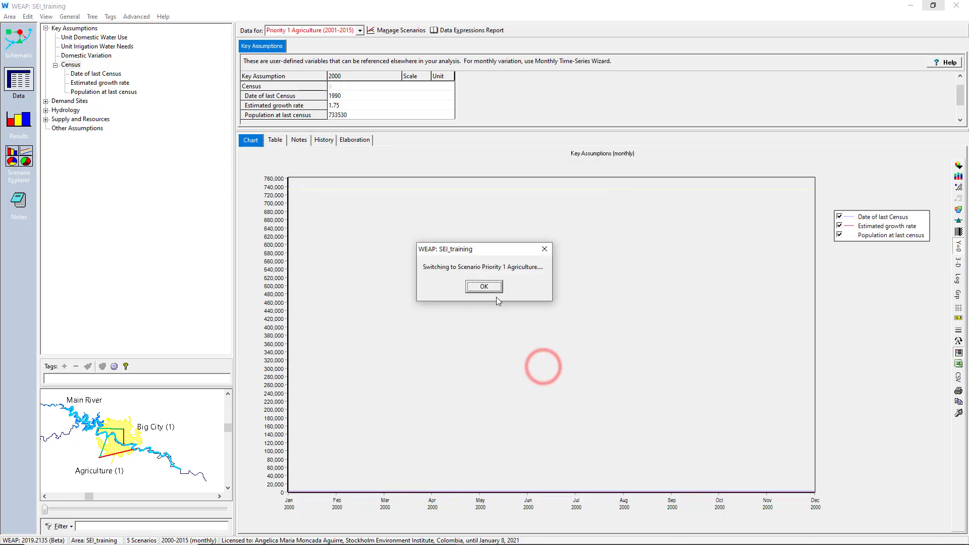
{"action": "left_click", "coordinate": [486, 288]}
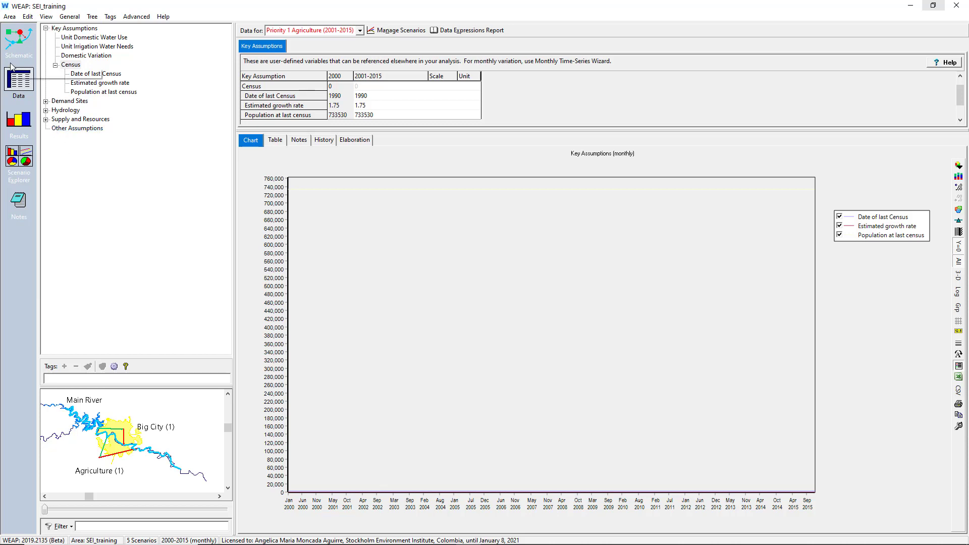
Open the Demand Priority data of the Big City demand site from its node in the schematic.
{"action": "left_click", "coordinate": [14, 44]}
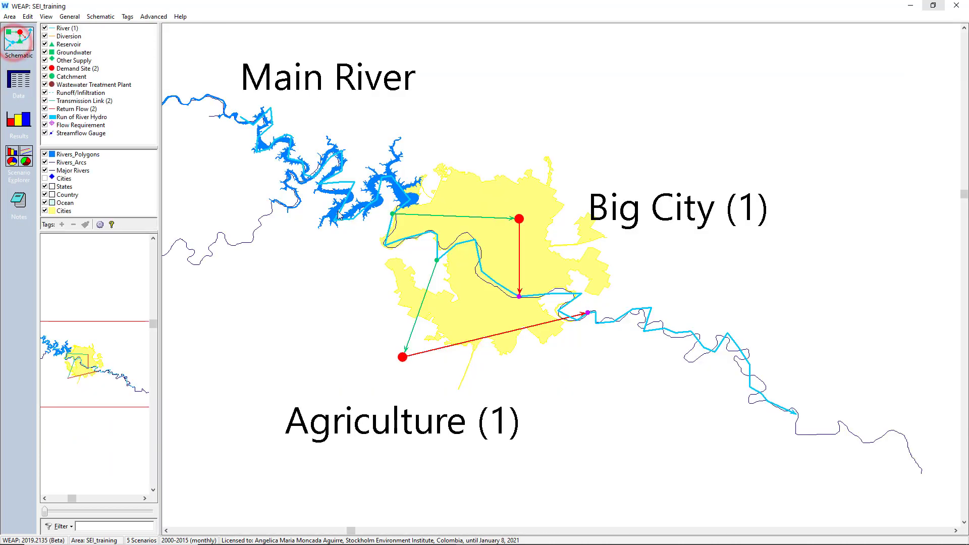
{"action": "right_click", "coordinate": [519, 219]}
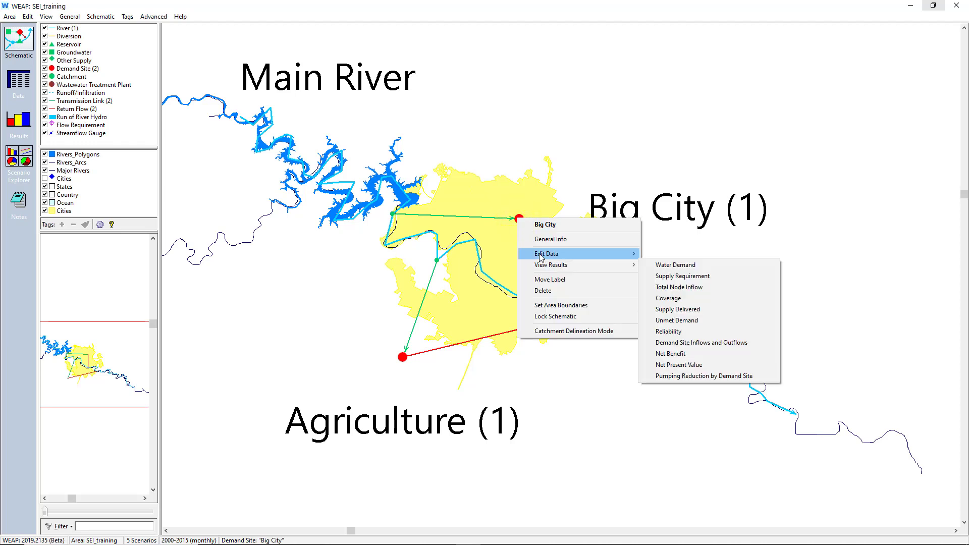
{"action": "mouse_move", "coordinate": [542, 255]}
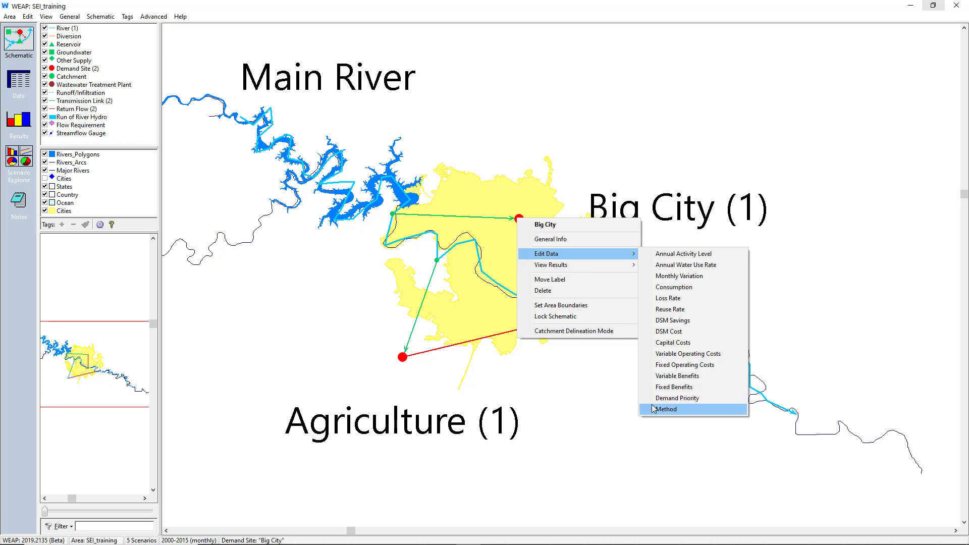
{"action": "left_click", "coordinate": [696, 399]}
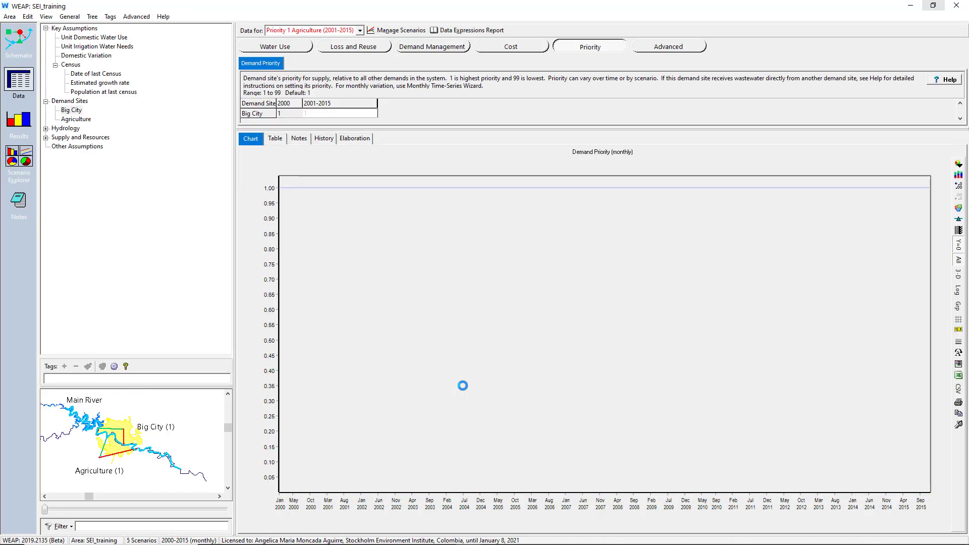
Revisit Big City's Demand Priority data by way of the Demand Sites branch in the data tree.
{"action": "left_click", "coordinate": [25, 87]}
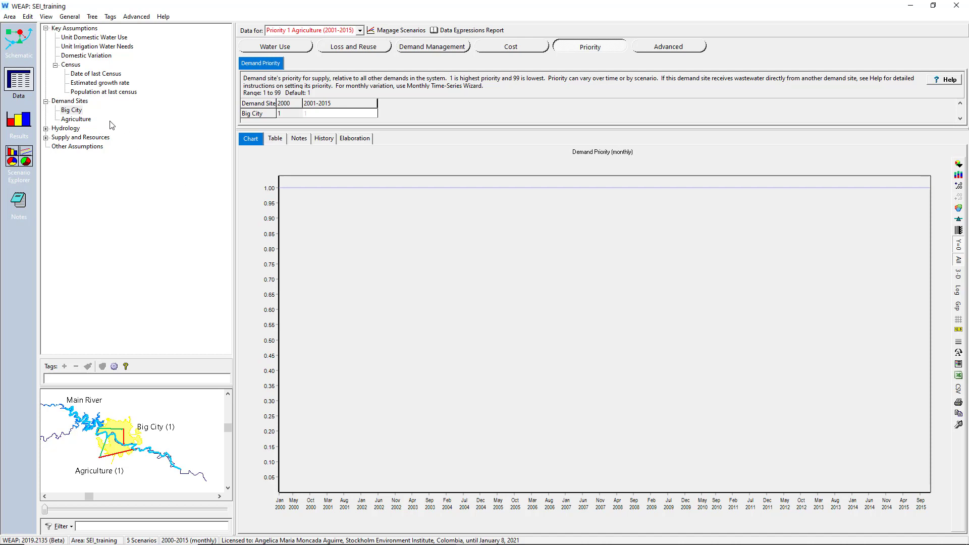
{"action": "left_click", "coordinate": [75, 110]}
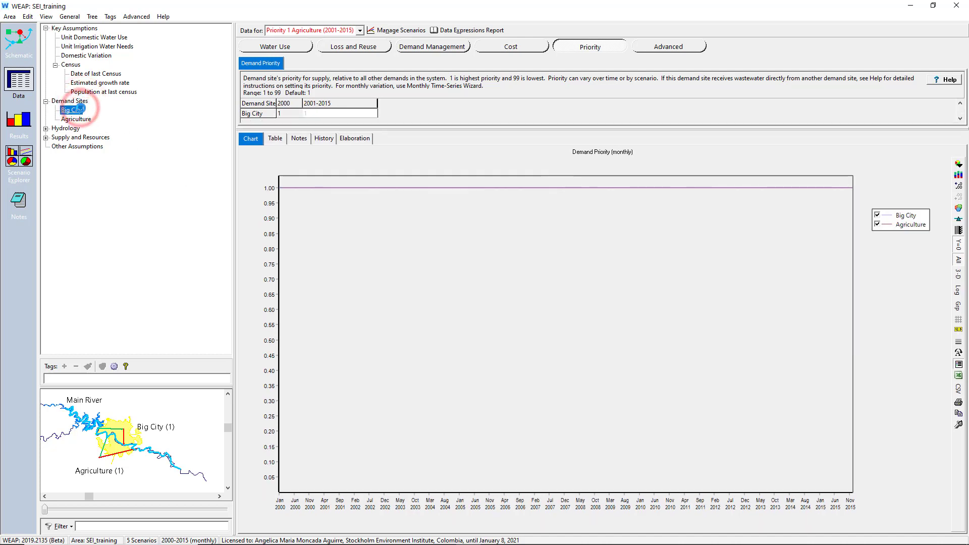
{"action": "left_click", "coordinate": [605, 46]}
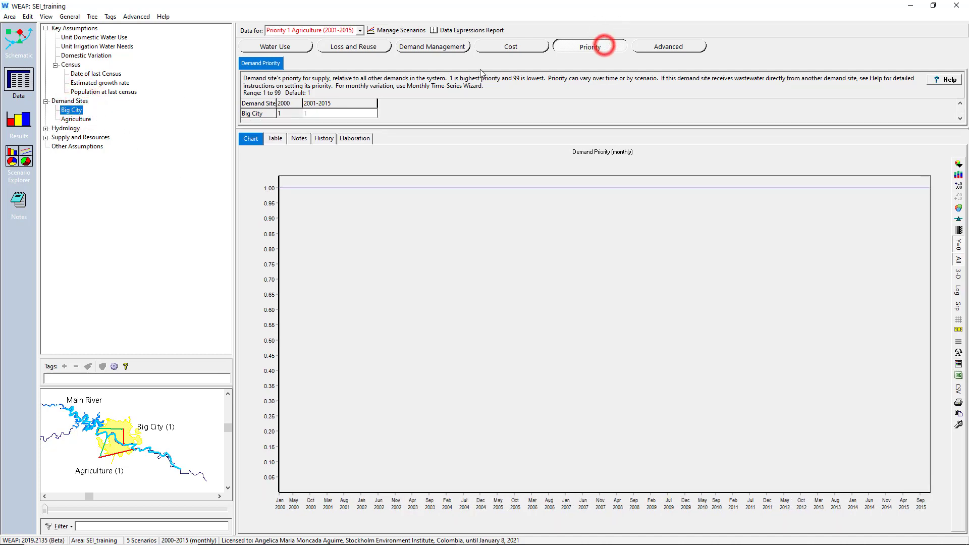
{"action": "left_click", "coordinate": [253, 70]}
{"action": "left_click", "coordinate": [562, 46]}
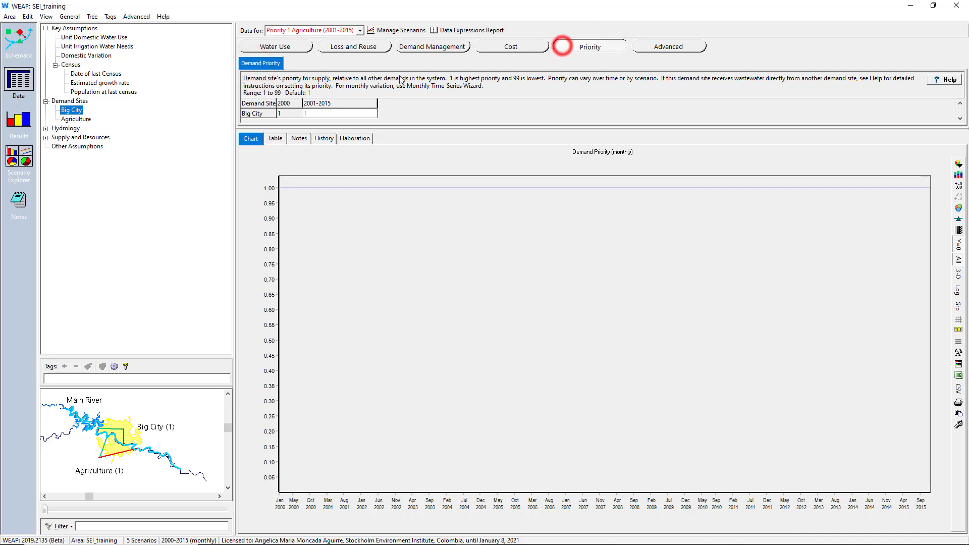
{"action": "left_click", "coordinate": [277, 61]}
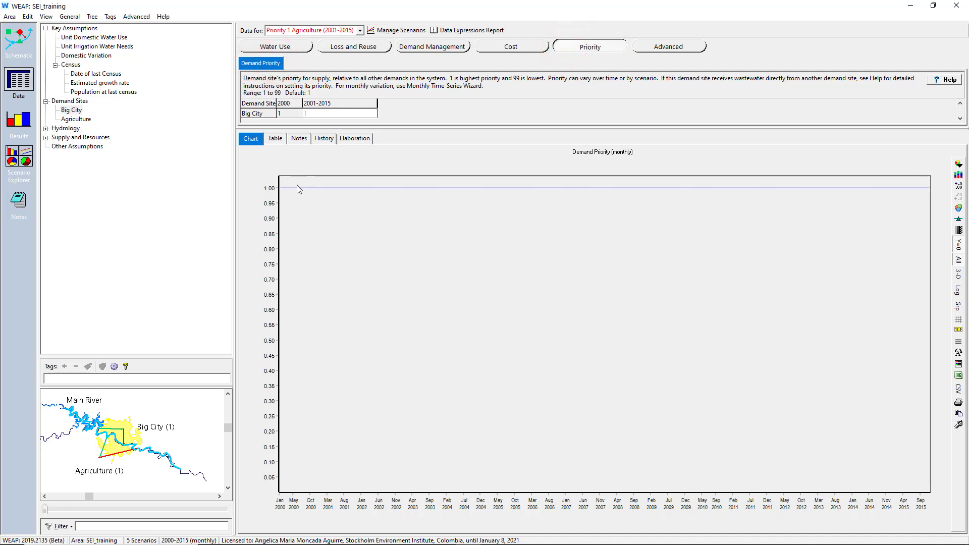
Look through the expression wizards offered for Big City's 2001-2015 demand priority.
{"action": "left_click", "coordinate": [357, 112]}
{"action": "left_click", "coordinate": [374, 114]}
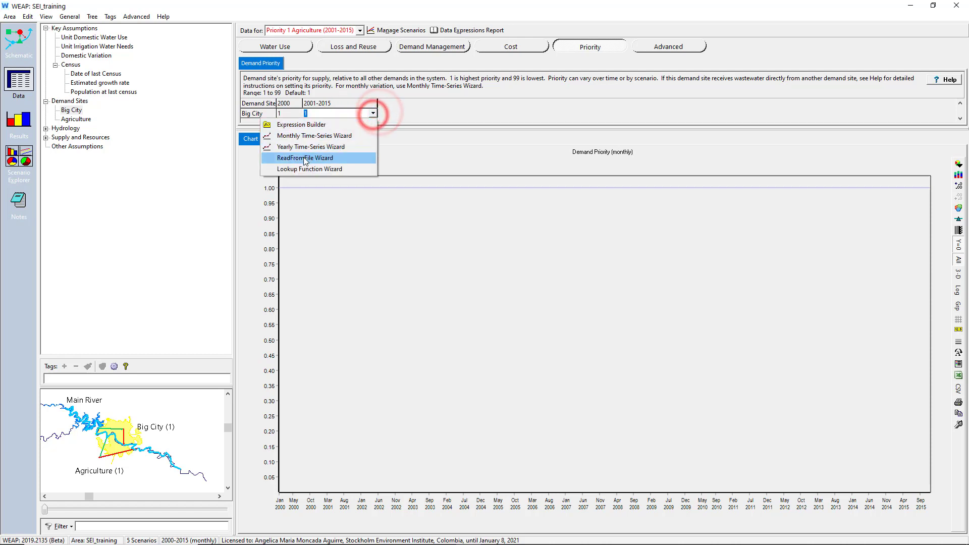
{"action": "left_click", "coordinate": [446, 109]}
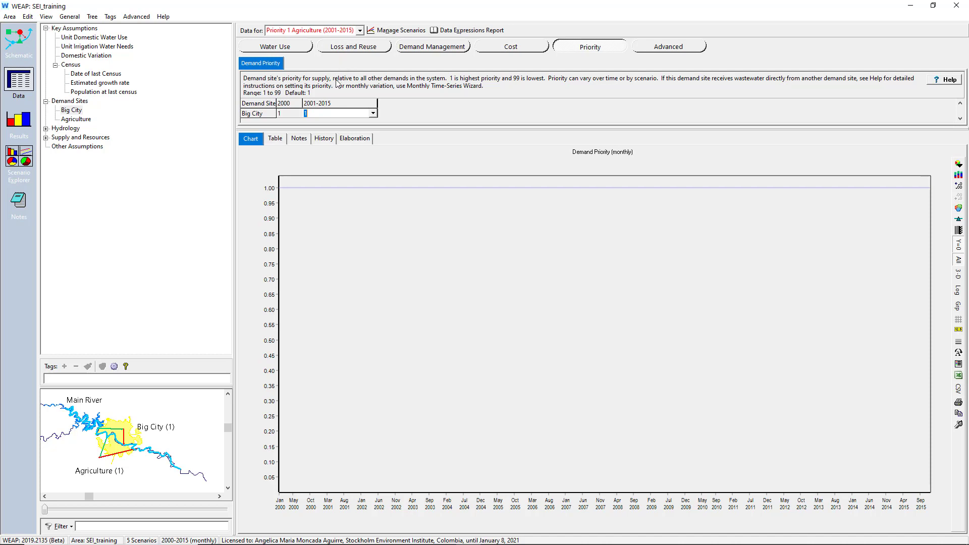
Set Big City's 2001-2015 demand priority to 2 in the Priority 1 Agriculture scenario.
{"action": "left_click", "coordinate": [360, 30]}
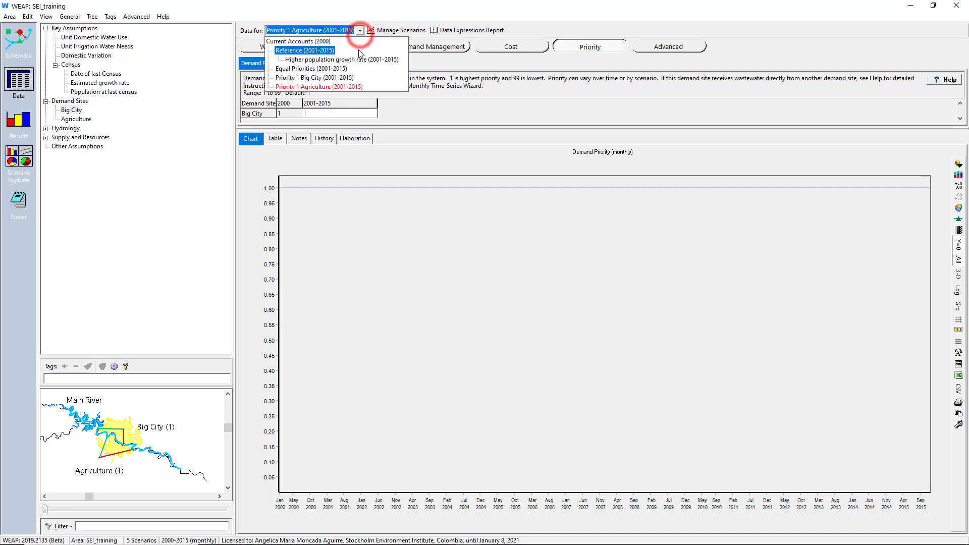
{"action": "left_click", "coordinate": [329, 87]}
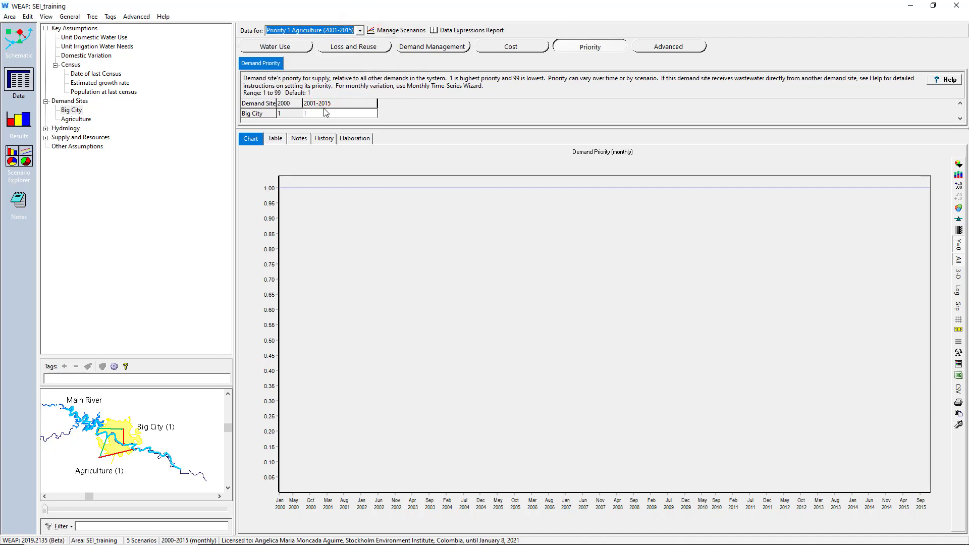
{"action": "left_click", "coordinate": [325, 112]}
{"action": "key", "text": "Return"}
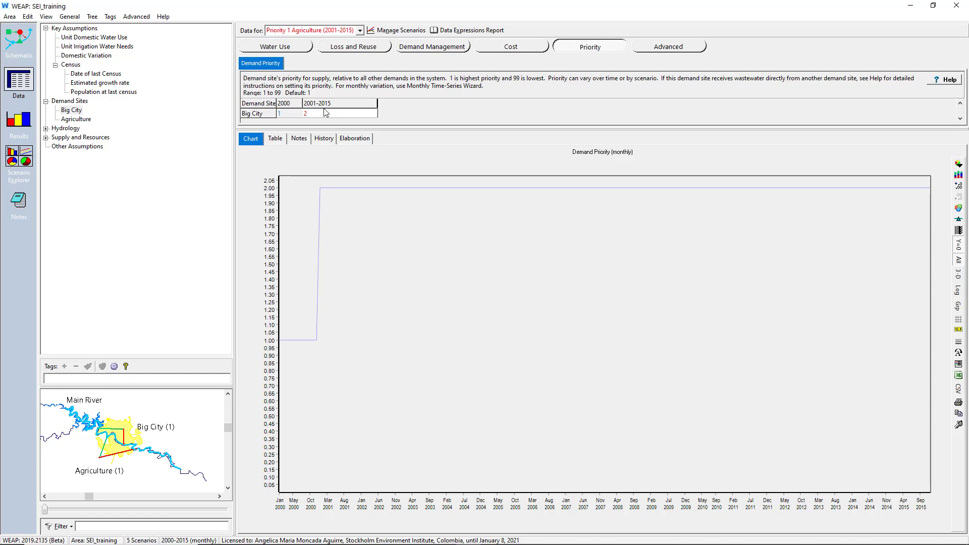
Open the settings for exporting expressions to Excel.
{"action": "left_click", "coordinate": [28, 17]}
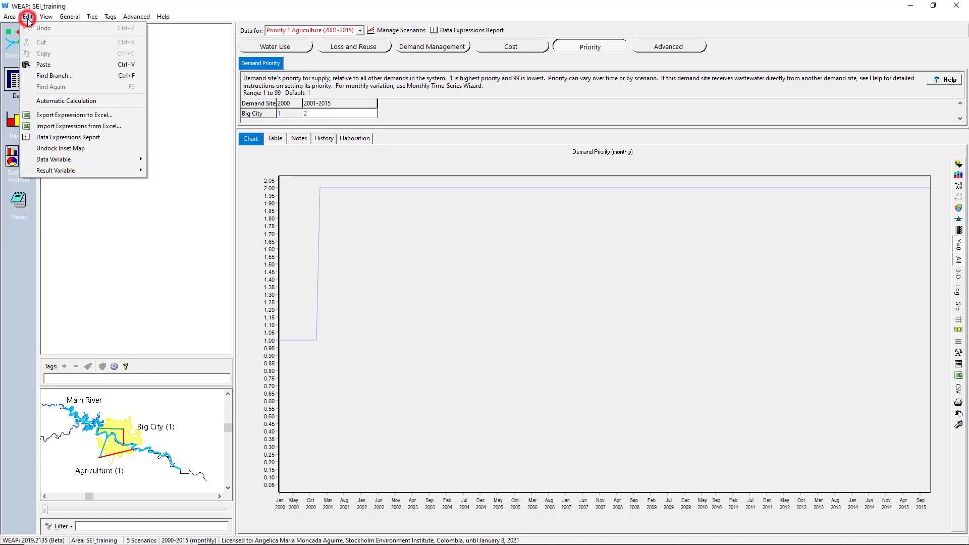
{"action": "left_click", "coordinate": [65, 117]}
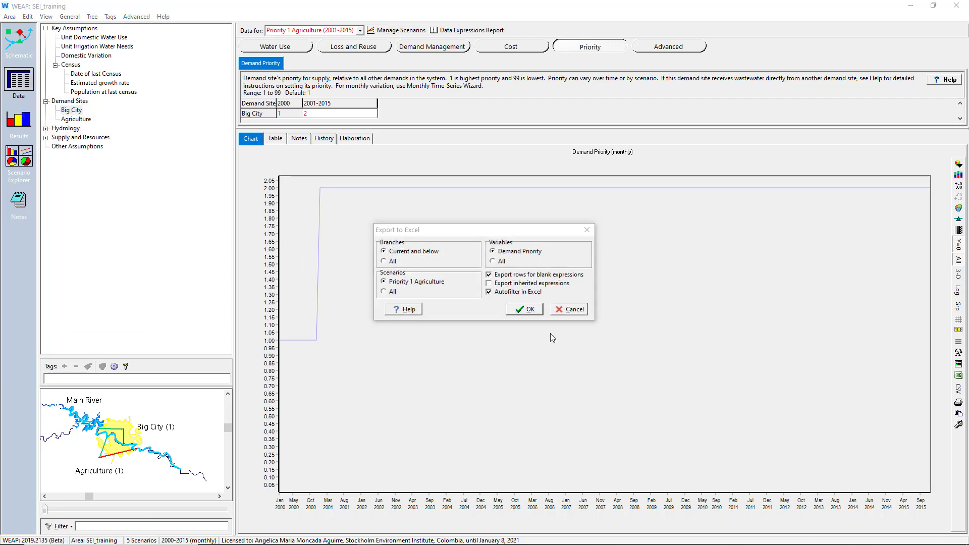
Try the export options for all variables, blank expression rows and inherited expressions, restoring each original choice.
{"action": "left_click", "coordinate": [394, 253]}
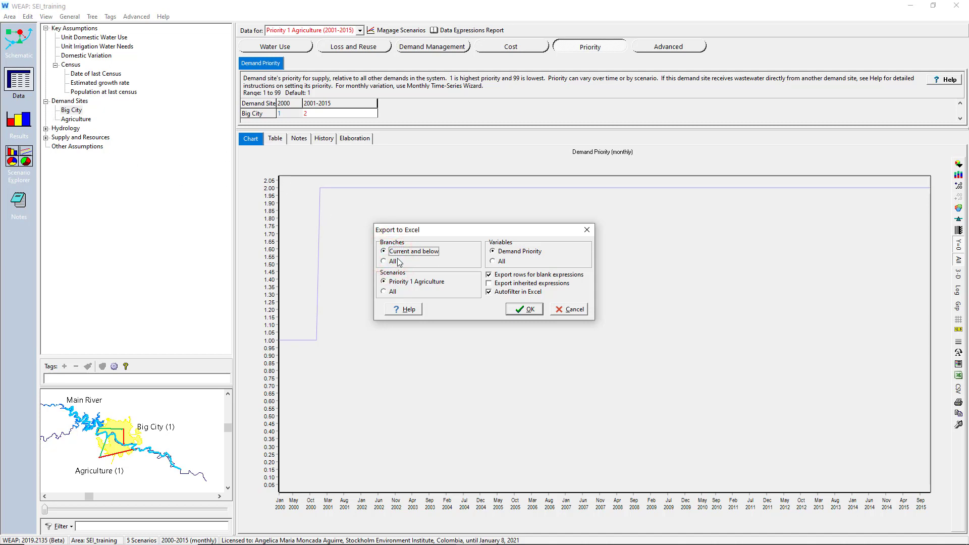
{"action": "left_click", "coordinate": [402, 281]}
{"action": "left_click", "coordinate": [500, 261]}
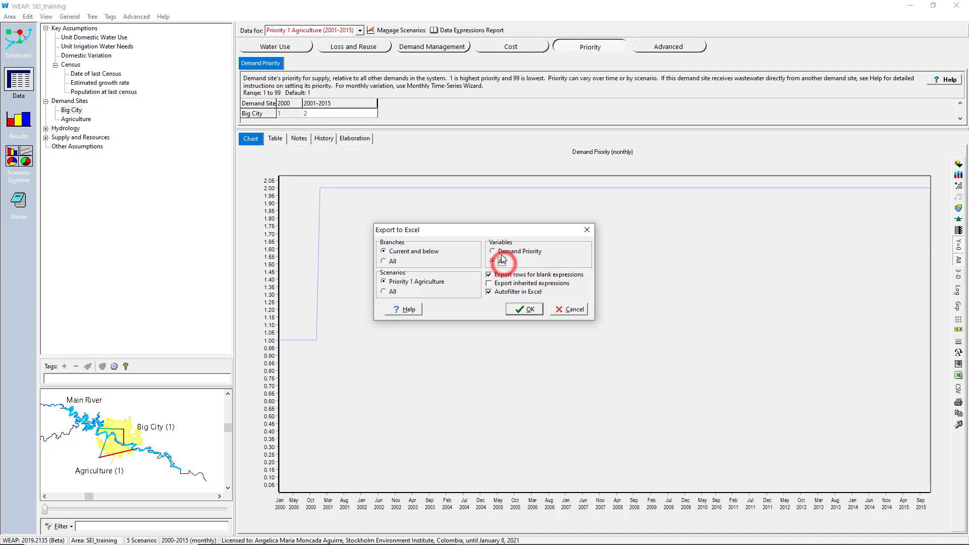
{"action": "left_click", "coordinate": [503, 250]}
{"action": "left_click", "coordinate": [488, 276]}
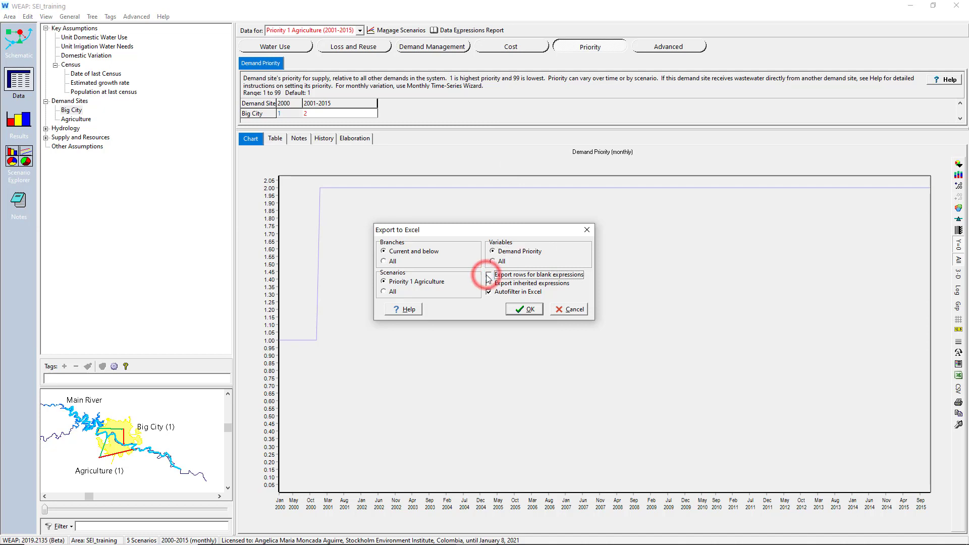
{"action": "left_click", "coordinate": [488, 275]}
{"action": "left_click", "coordinate": [488, 284]}
{"action": "left_click", "coordinate": [489, 284]}
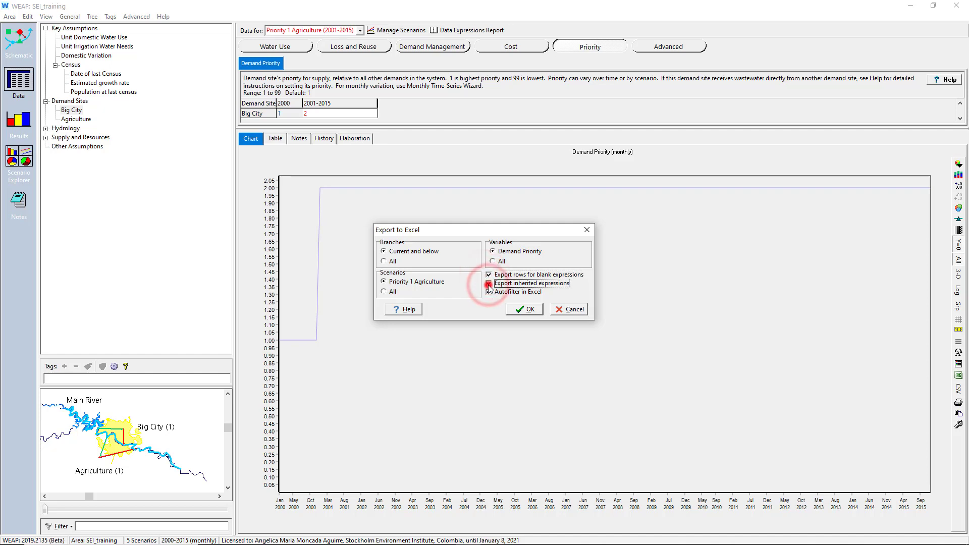
{"action": "left_click", "coordinate": [489, 292]}
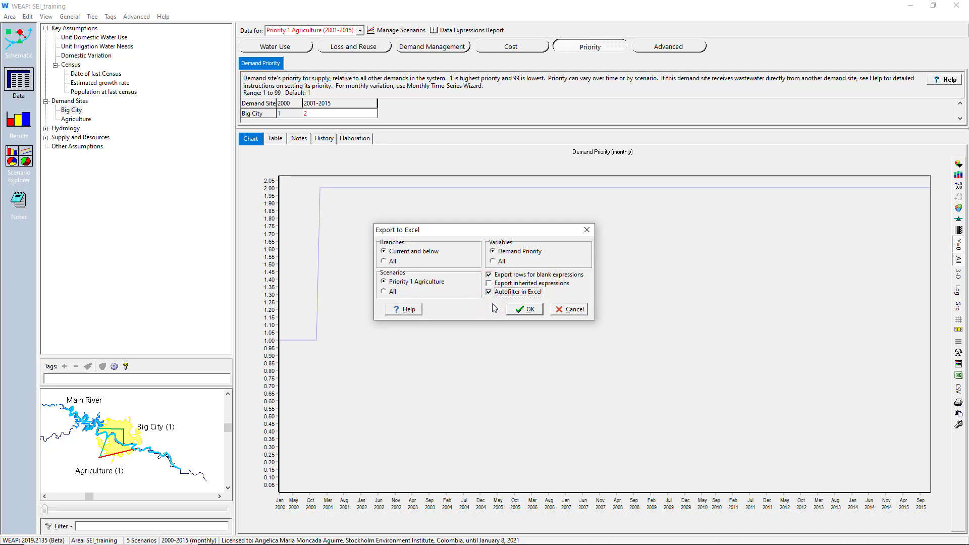
Export the Demand Priority expressions to Excel for all branches and all scenarios.
{"action": "left_click", "coordinate": [392, 261]}
{"action": "left_click", "coordinate": [385, 291]}
{"action": "left_click", "coordinate": [501, 252]}
{"action": "left_click", "coordinate": [517, 308]}
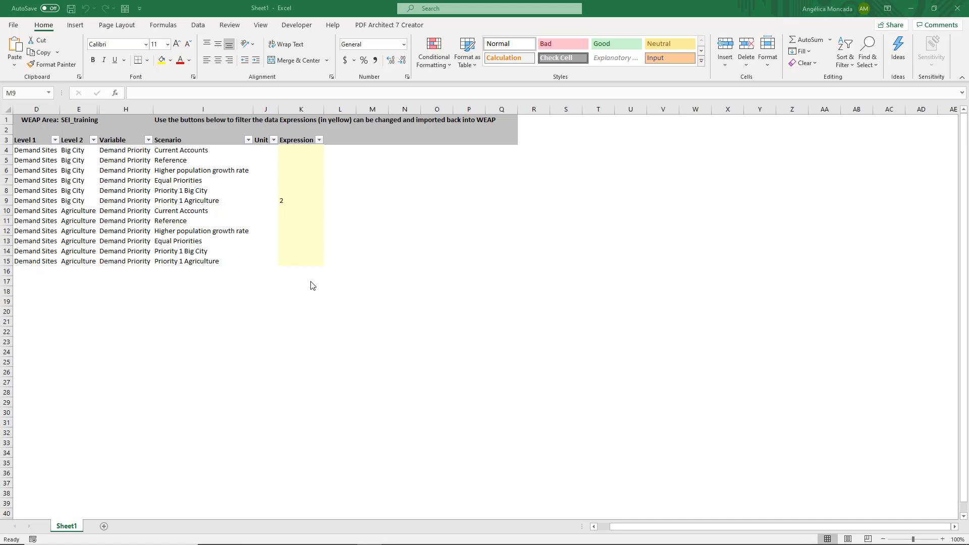
Examine the demand site, variable and scenario columns of the exported Excel sheet.
{"action": "left_click", "coordinate": [153, 295]}
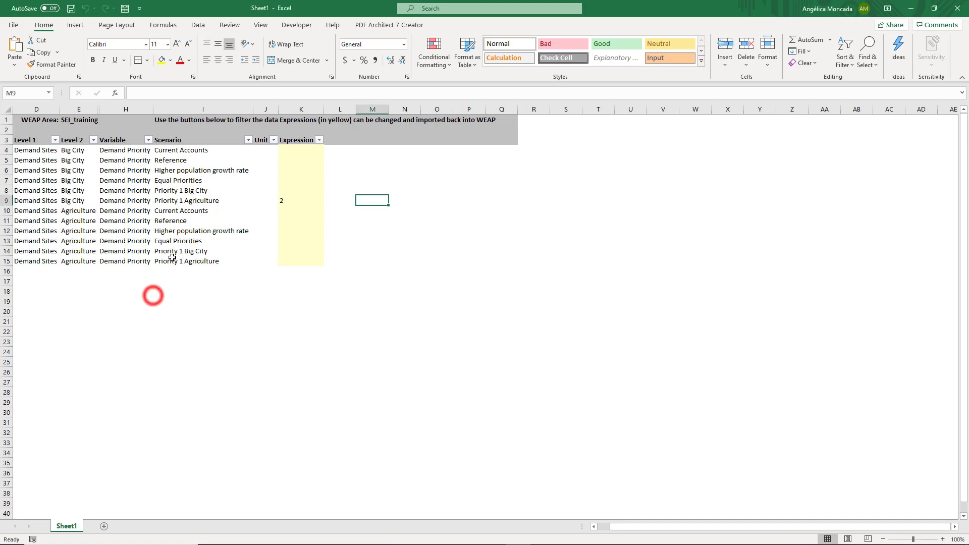
{"action": "left_click_drag", "start_coordinate": [186, 150], "coordinate": [188, 256]}
{"action": "left_click_drag", "start_coordinate": [136, 150], "coordinate": [135, 257]}
{"action": "left_click_drag", "start_coordinate": [72, 151], "coordinate": [73, 260]}
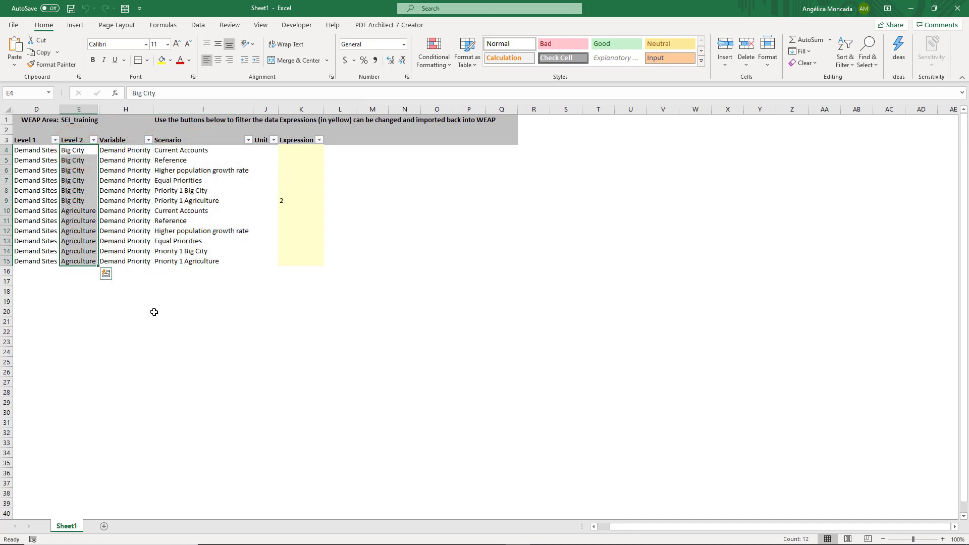
{"action": "left_click", "coordinate": [154, 312]}
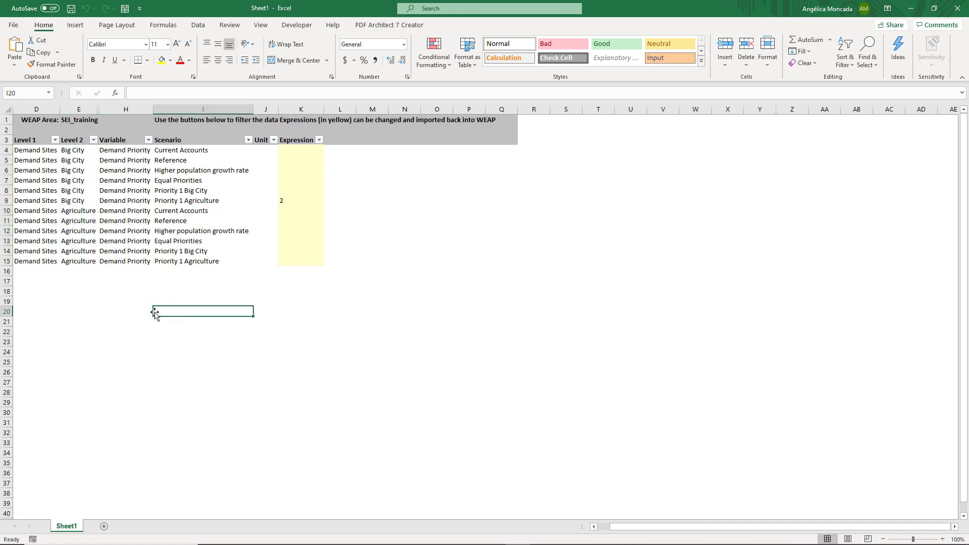
{"action": "left_click", "coordinate": [88, 105]}
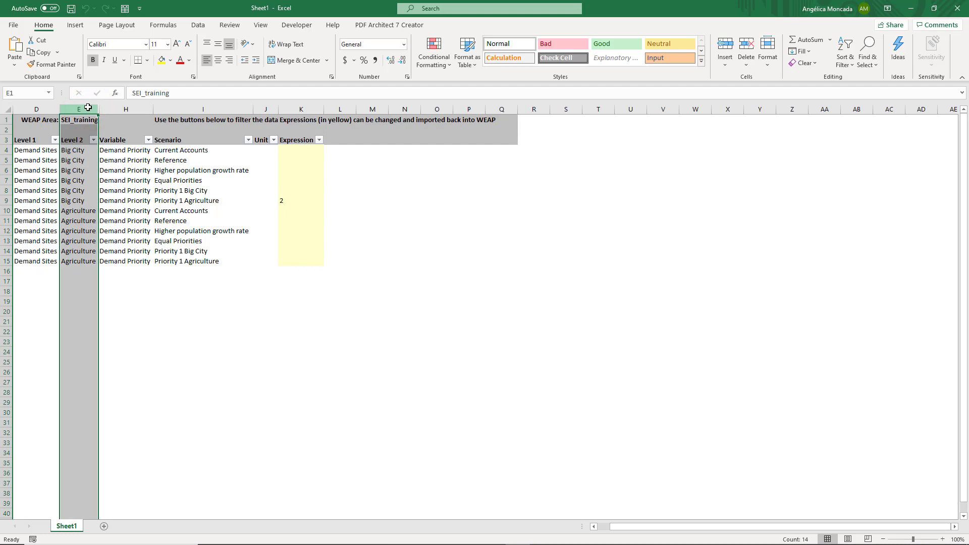
{"action": "left_click", "coordinate": [125, 107]}
{"action": "left_click", "coordinate": [172, 107]}
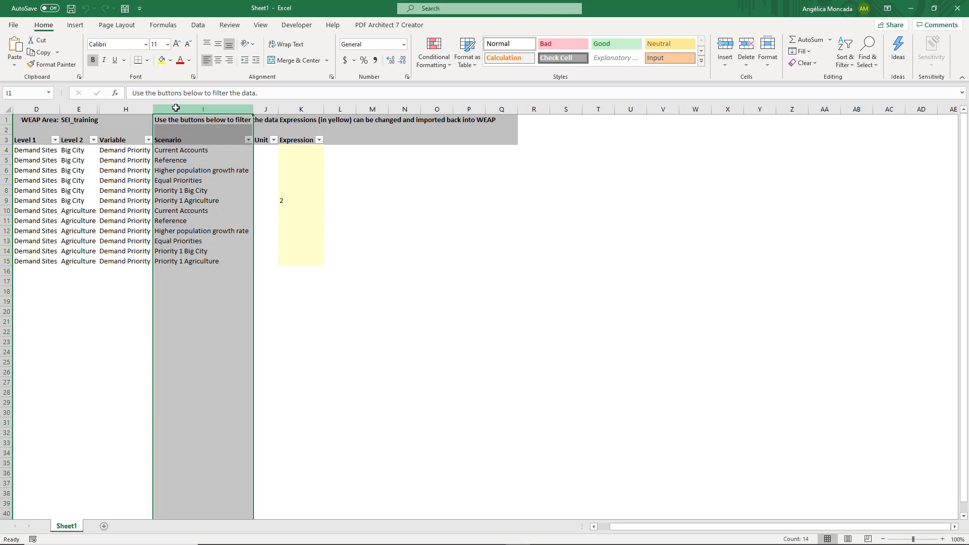
Examine the yellow Expression column and the existing Big City expression for the Priority 1 Agriculture scenario.
{"action": "left_click", "coordinate": [302, 109]}
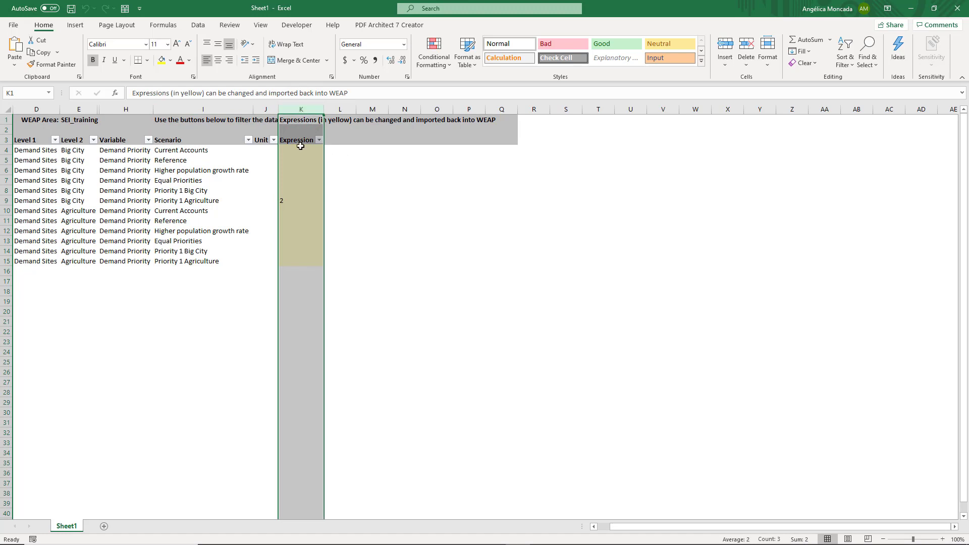
{"action": "left_click_drag", "start_coordinate": [299, 150], "coordinate": [296, 262]}
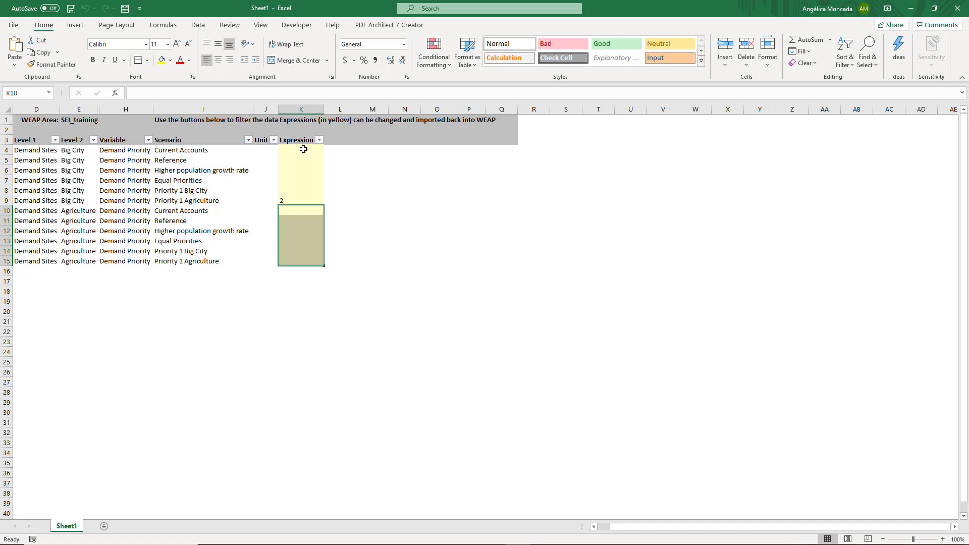
{"action": "left_click_drag", "start_coordinate": [303, 149], "coordinate": [35, 259]}
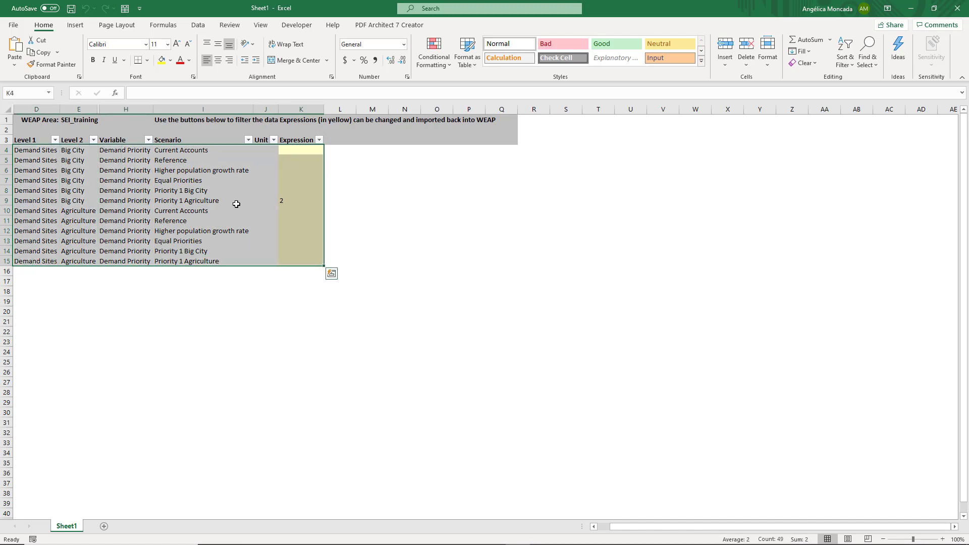
{"action": "left_click", "coordinate": [6, 200]}
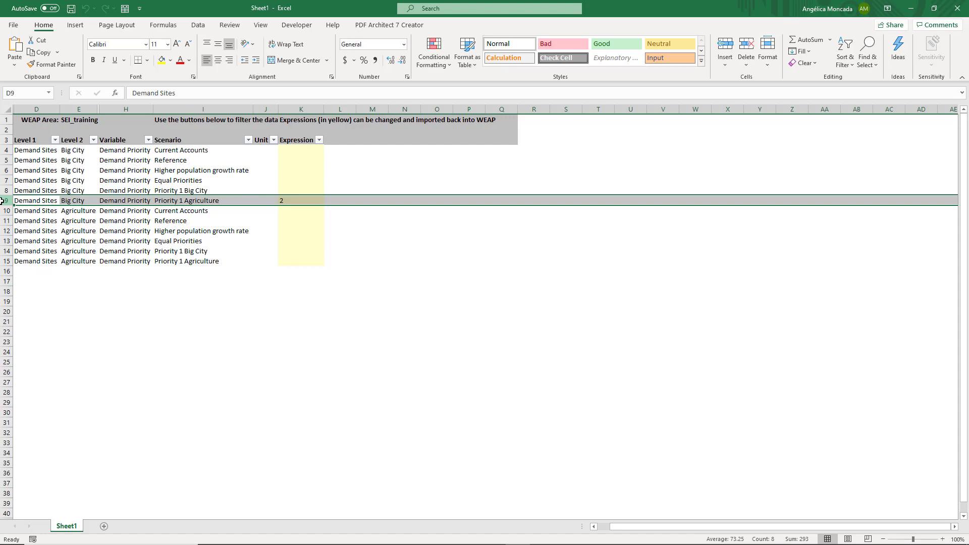
{"action": "left_click", "coordinate": [297, 200]}
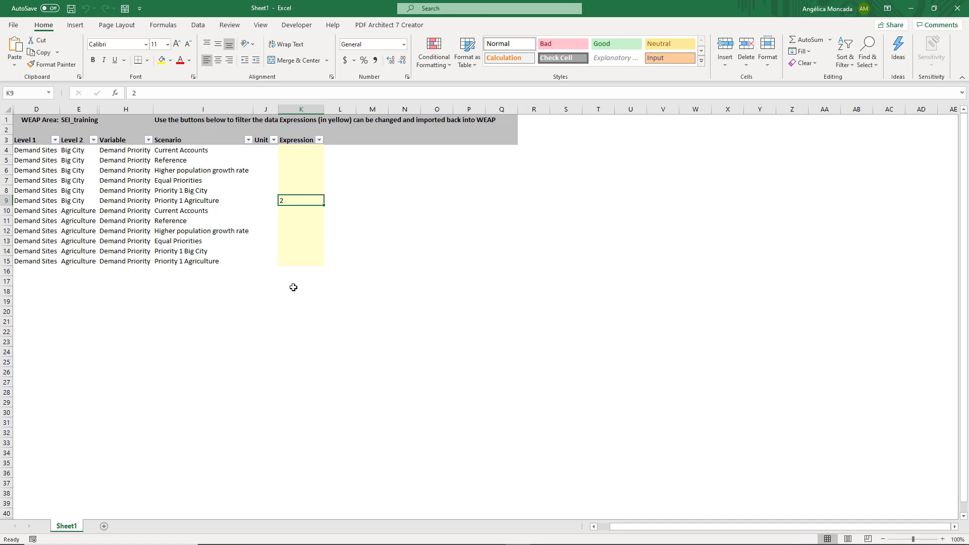
Filter the Scenario column to exclude Current Accounts, Reference and Higher population growth rate.
{"action": "left_click", "coordinate": [196, 183]}
{"action": "left_click_drag", "start_coordinate": [196, 186], "coordinate": [194, 205]}
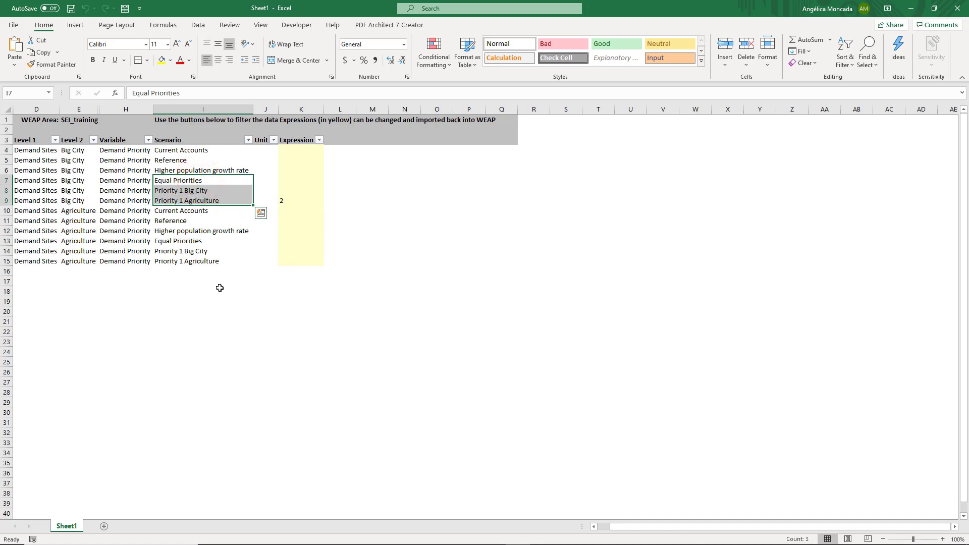
{"action": "left_click", "coordinate": [218, 288]}
{"action": "left_click", "coordinate": [248, 141]}
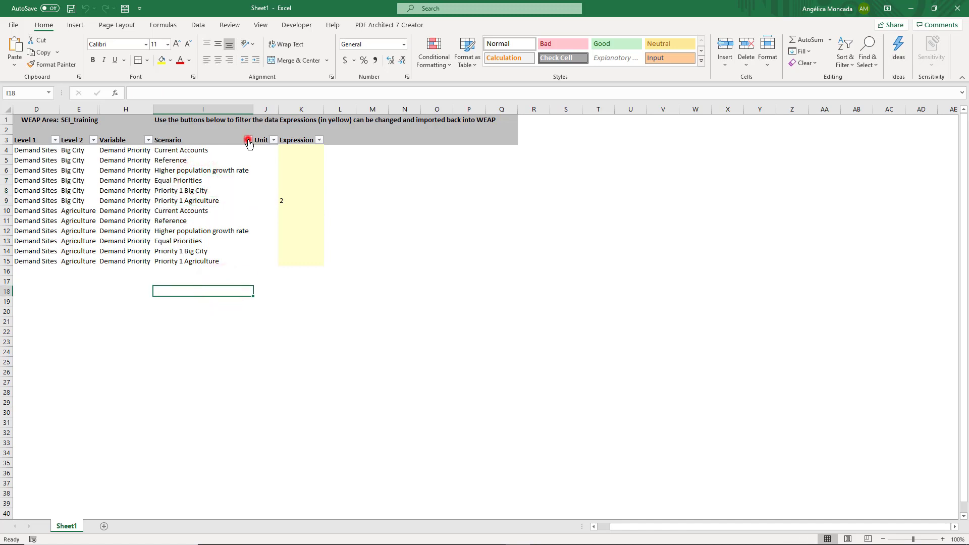
{"action": "left_click", "coordinate": [166, 271]}
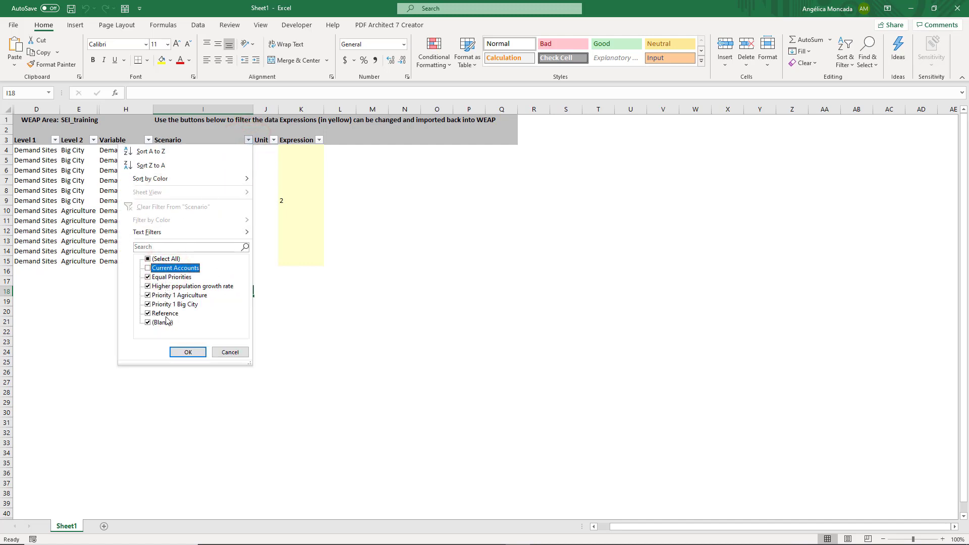
{"action": "left_click", "coordinate": [164, 313]}
{"action": "left_click", "coordinate": [167, 287]}
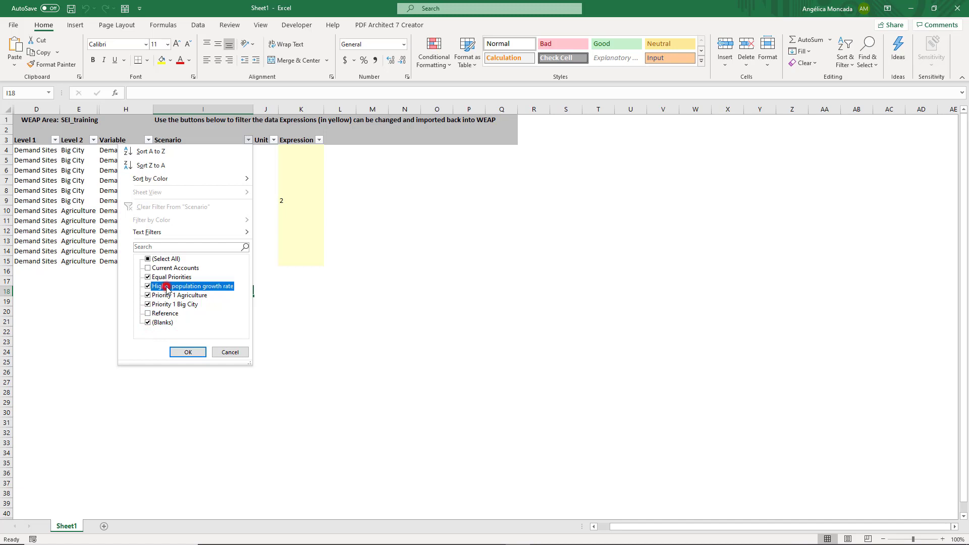
{"action": "left_click", "coordinate": [191, 353]}
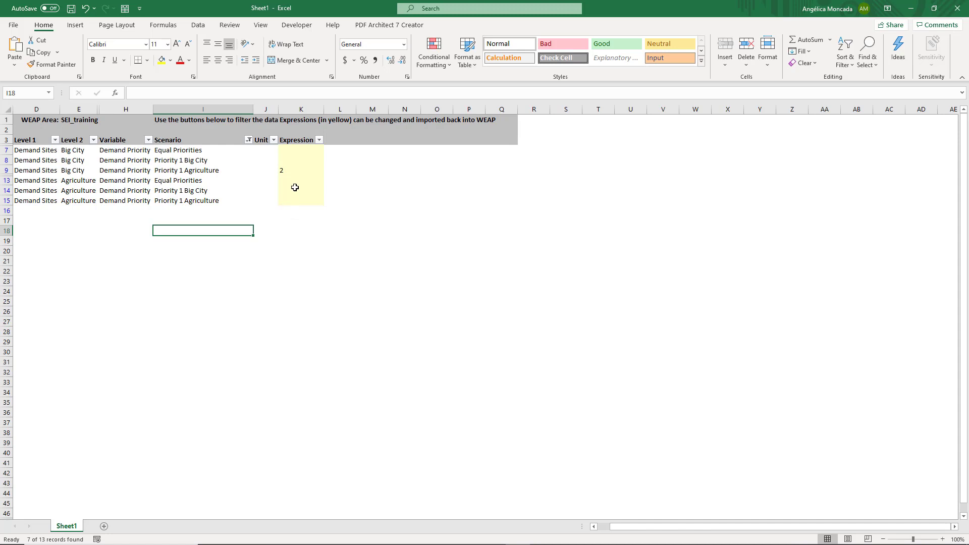
Set Big City's demand priority expression to 5 for Equal Priorities and 1 for Priority 1 Big City.
{"action": "left_click", "coordinate": [300, 149]}
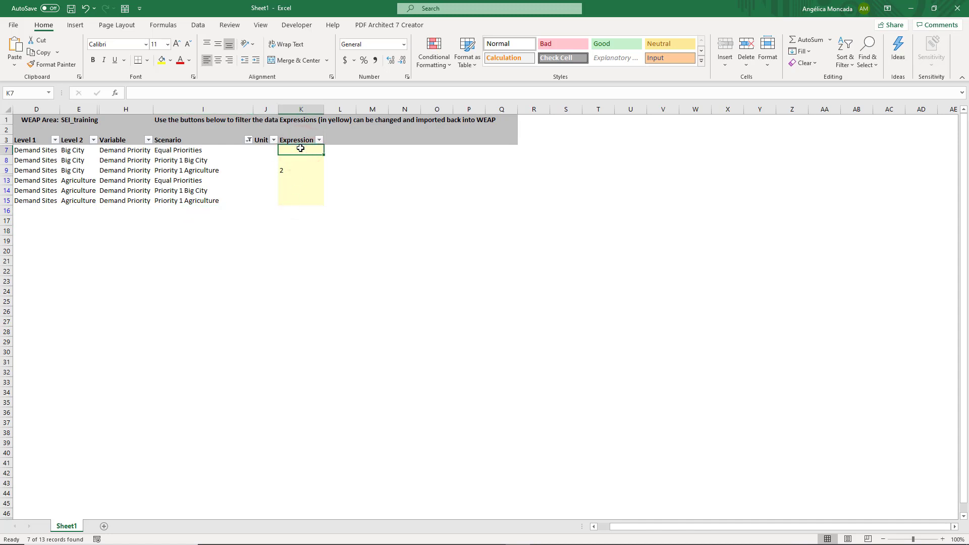
{"action": "type", "text": "5"}
{"action": "key", "text": "Return"}
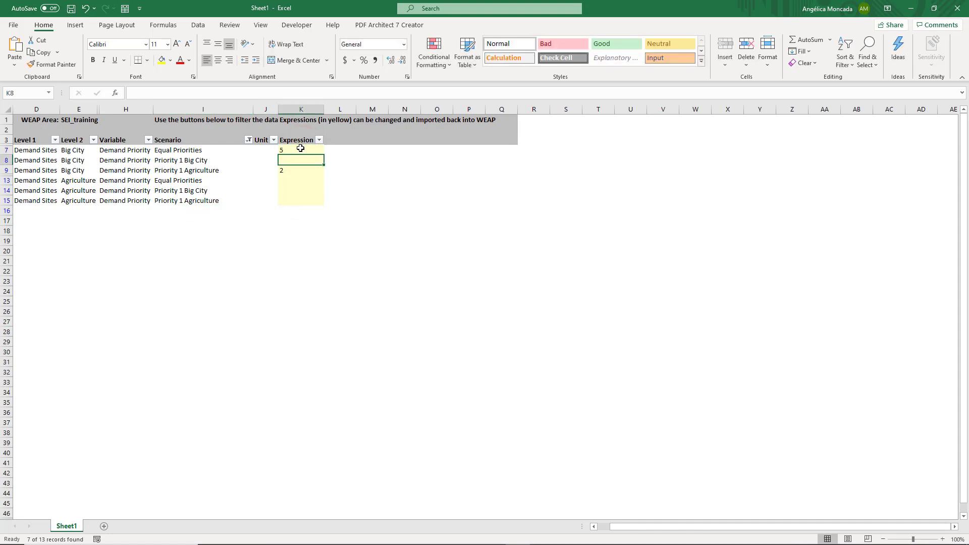
{"action": "type", "text": "1"}
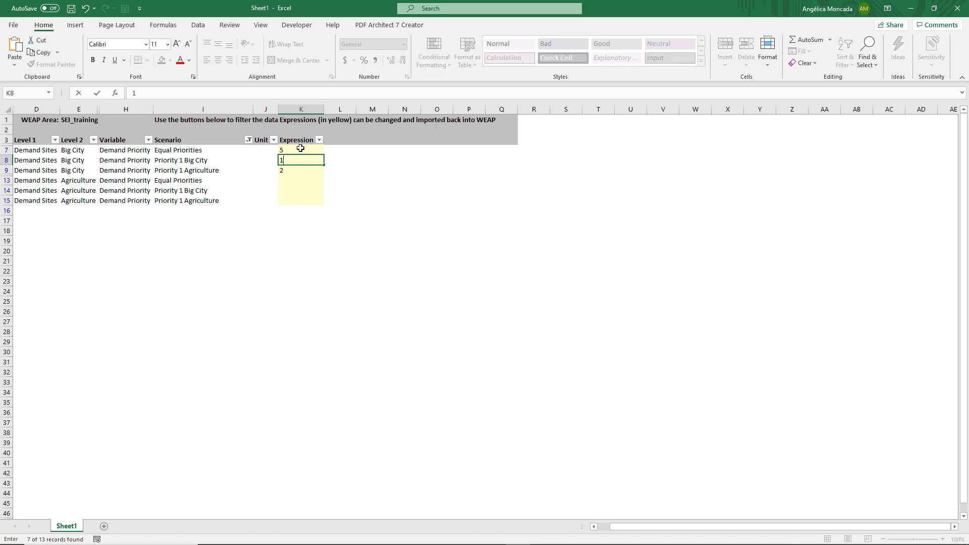
{"action": "key", "text": "ctrl+Return"}
{"action": "key", "text": "Down"}
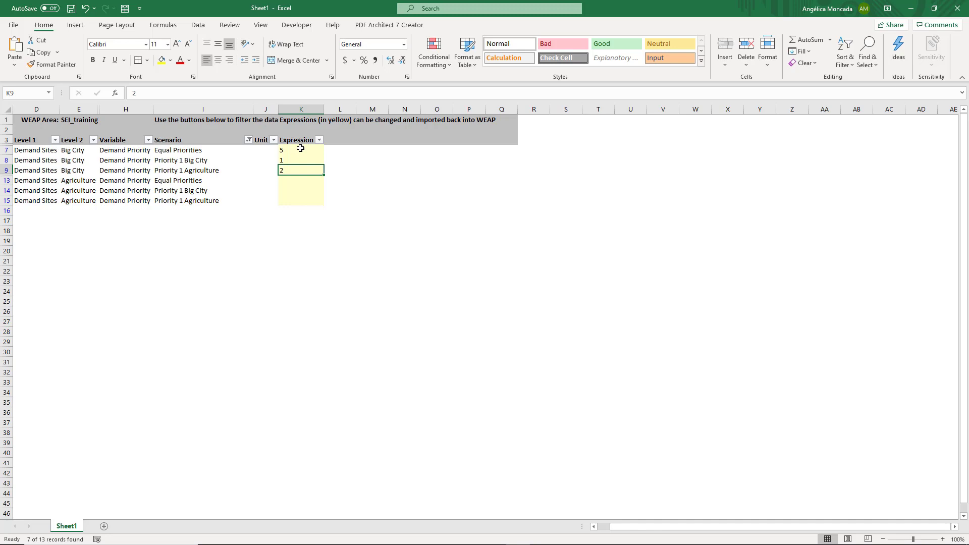
Set Agriculture's Equal Priorities expression to 5 and compare it with Big City's Equal Priorities row.
{"action": "key", "text": "Down"}
{"action": "type", "text": "5"}
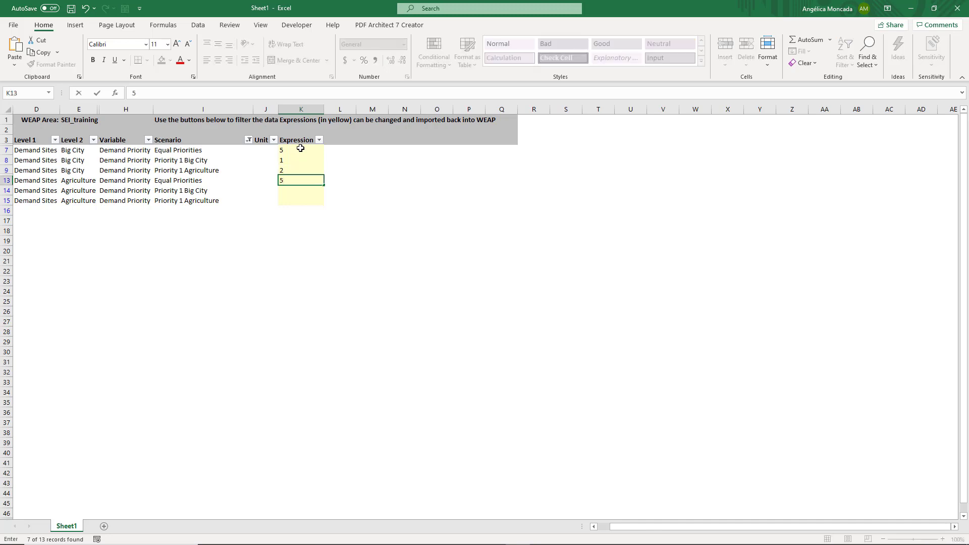
{"action": "key", "text": "Return"}
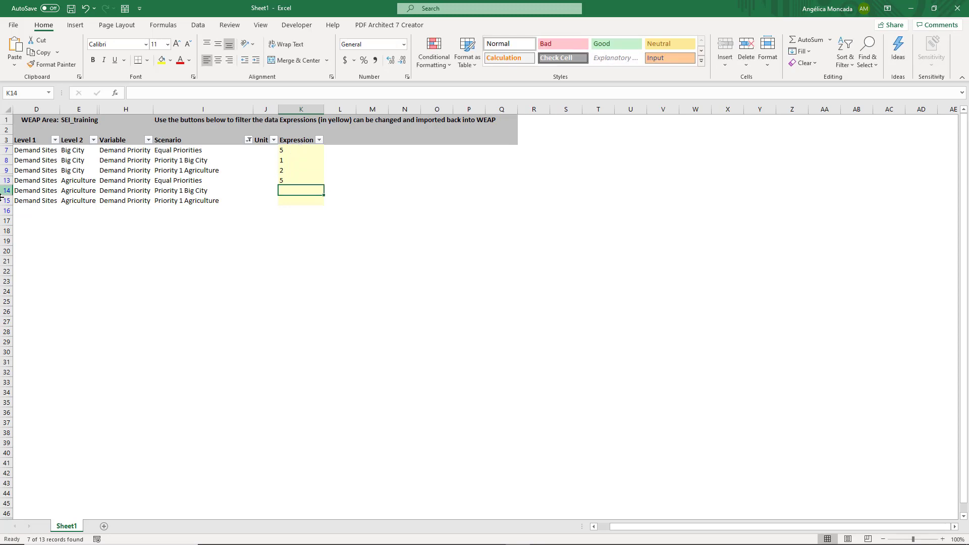
{"action": "left_click", "coordinate": [6, 170]}
{"action": "left_click", "coordinate": [5, 151]}
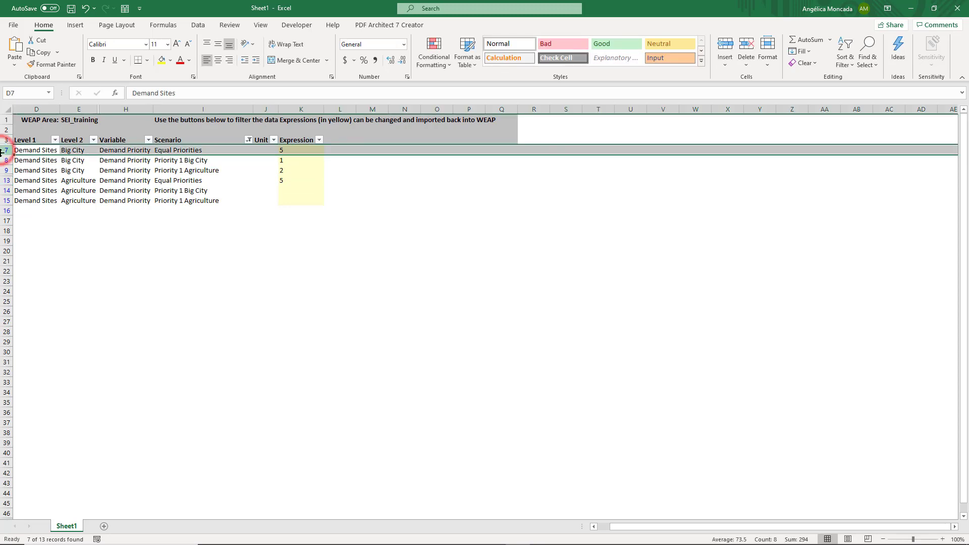
{"action": "left_click", "coordinate": [5, 181], "text": "ctrl"}
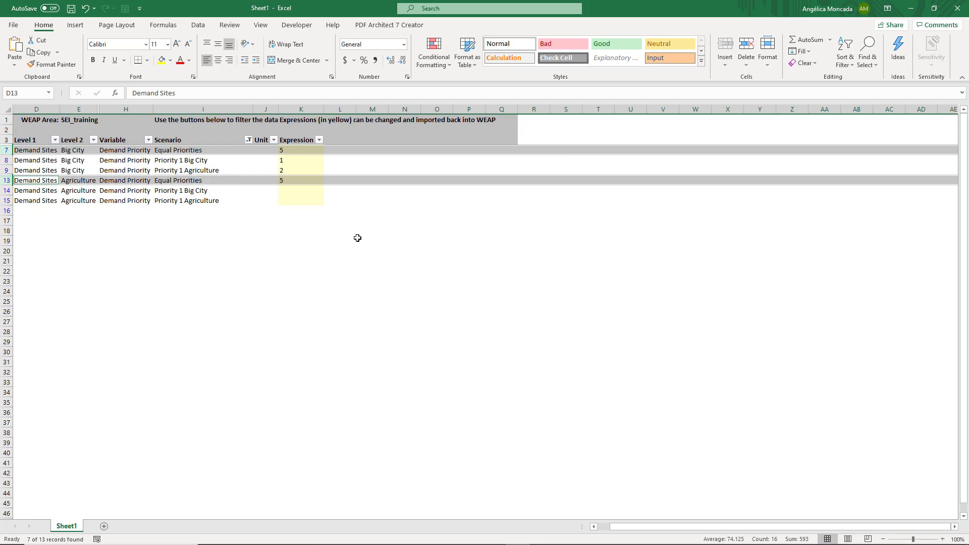
Set Agriculture's demand priority expression to 2 for Priority 1 Big City and 1 for Priority 1 Agriculture.
{"action": "left_click", "coordinate": [282, 191]}
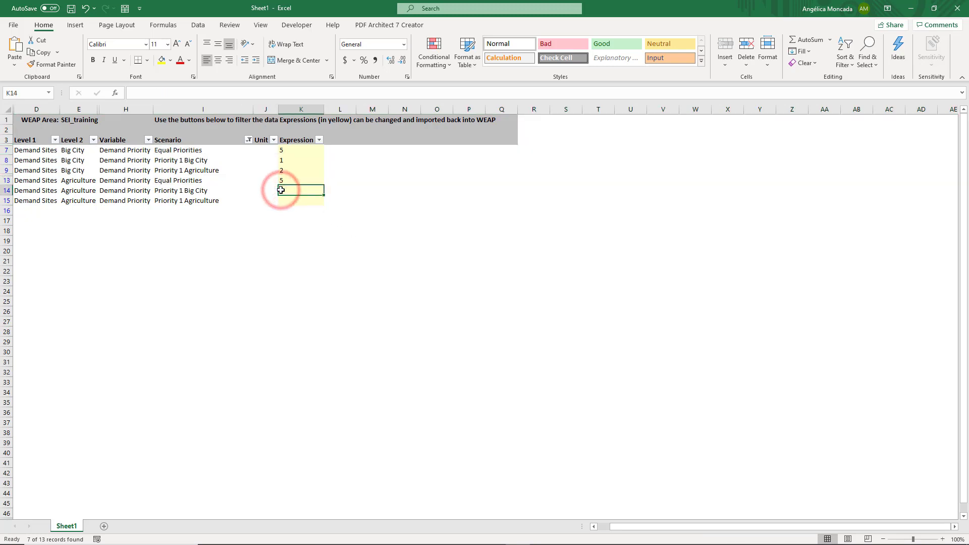
{"action": "type", "text": "2"}
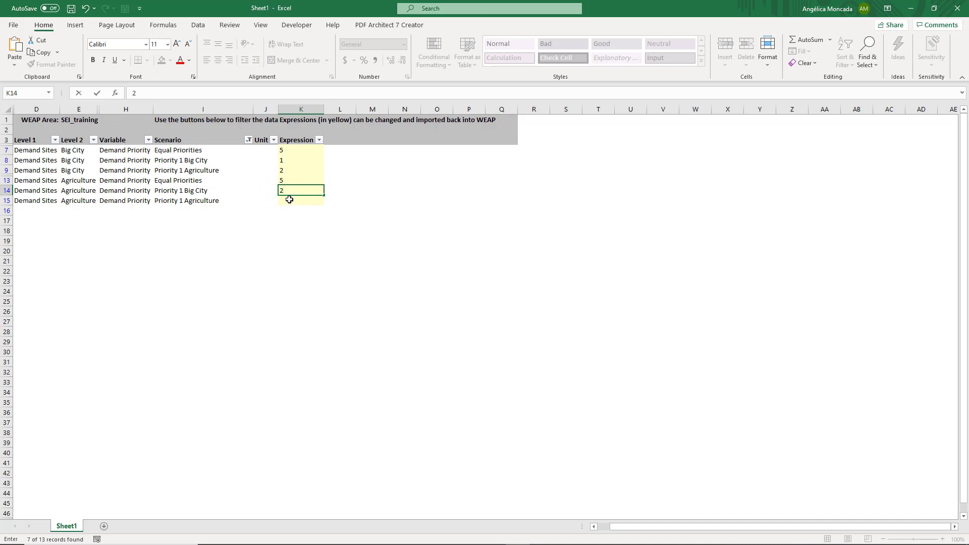
{"action": "left_click", "coordinate": [290, 200]}
{"action": "type", "text": "1"}
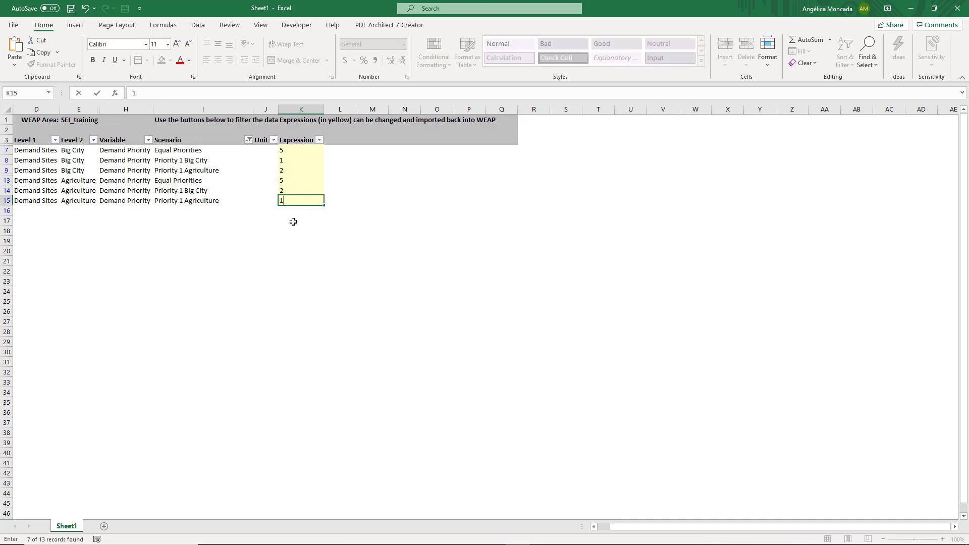
{"action": "left_click", "coordinate": [293, 221]}
Compare the Big City and Agriculture rows for the Priority 1 Big City and Priority 1 Agriculture scenarios.
{"action": "left_click", "coordinate": [6, 159]}
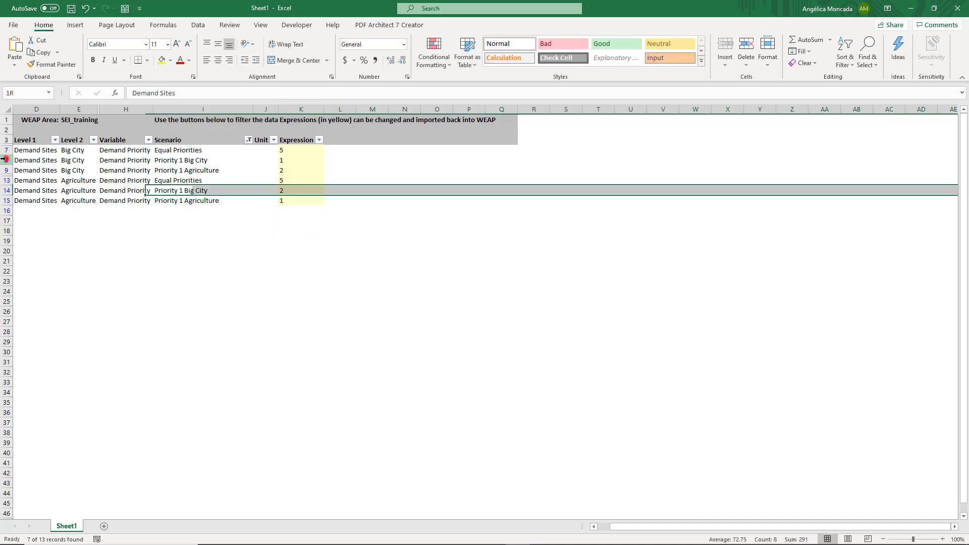
{"action": "left_click", "coordinate": [6, 190]}
{"action": "left_click", "coordinate": [4, 170]}
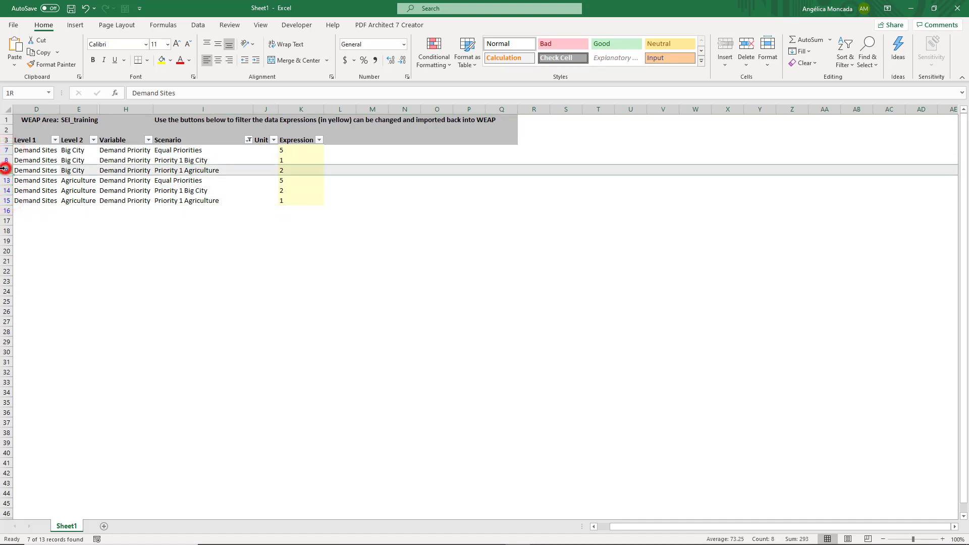
{"action": "left_click", "coordinate": [6, 200], "text": "ctrl"}
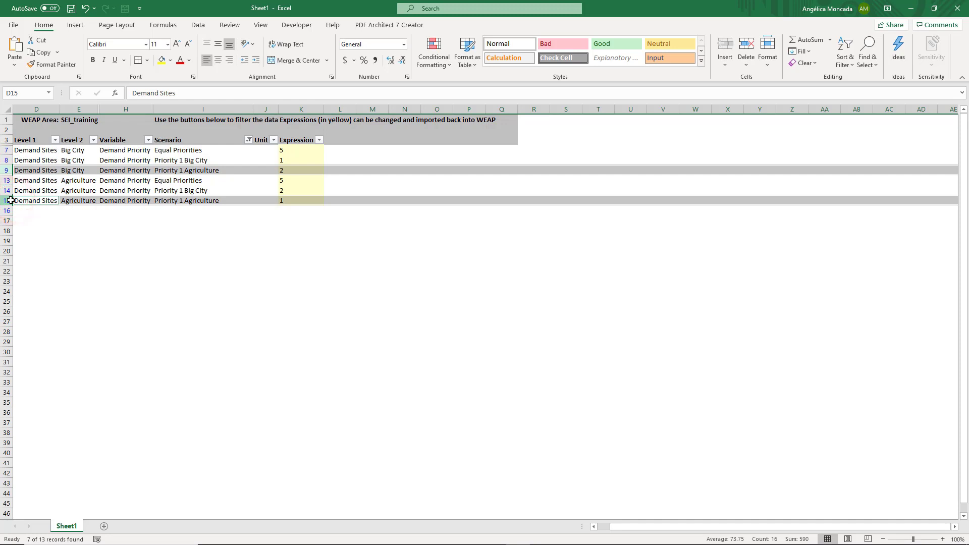
{"action": "left_click", "coordinate": [212, 241]}
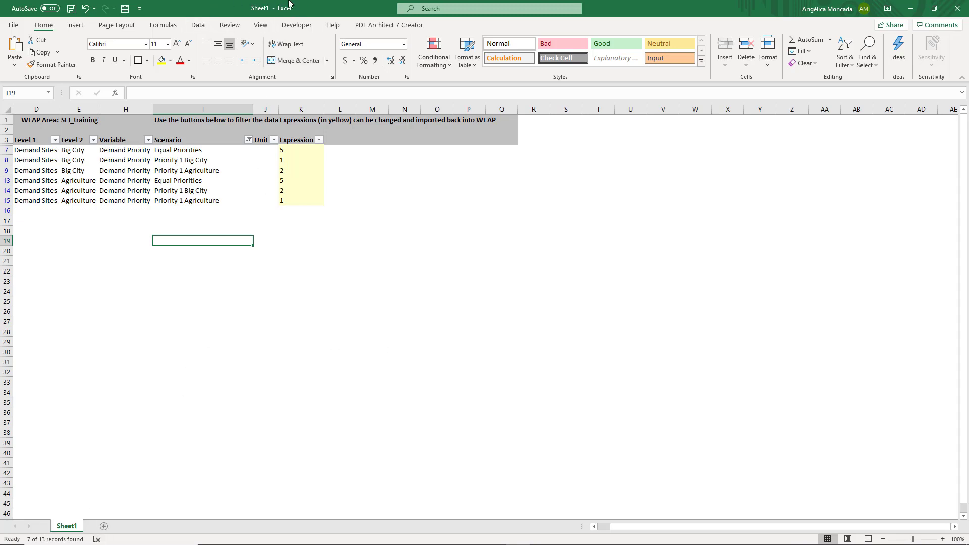
Switch to WEAP and import all expressions from Sheet1 of the Excel workbook.
{"action": "left_click", "coordinate": [907, 7]}
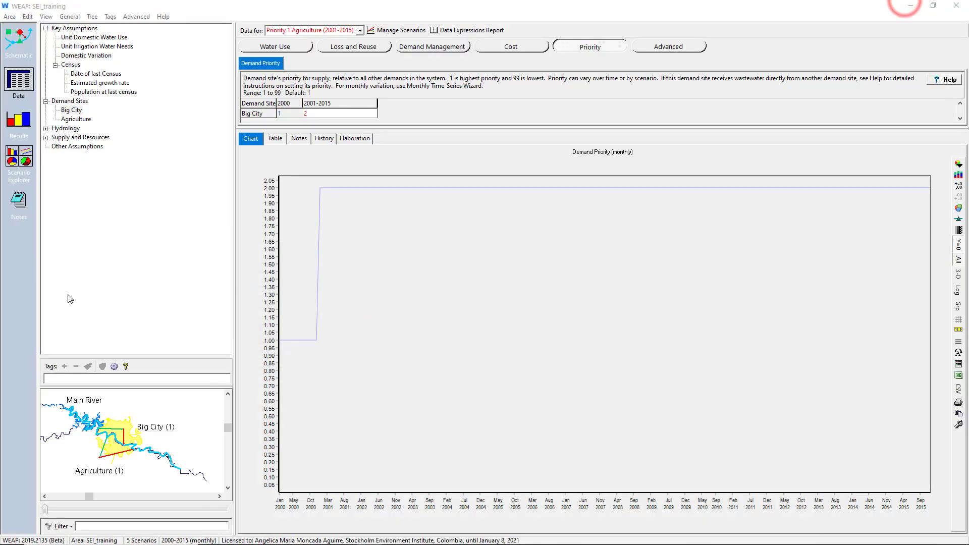
{"action": "left_click", "coordinate": [24, 16]}
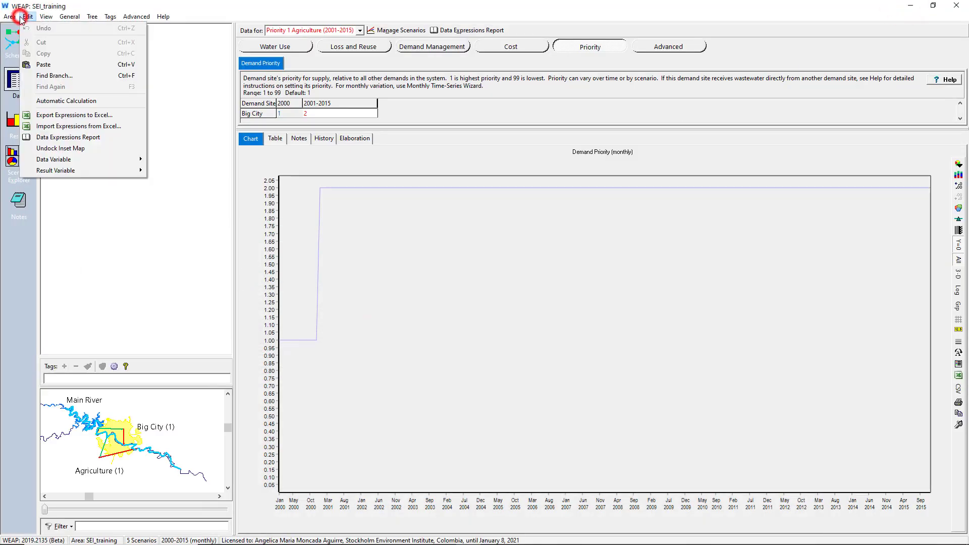
{"action": "left_click", "coordinate": [59, 128]}
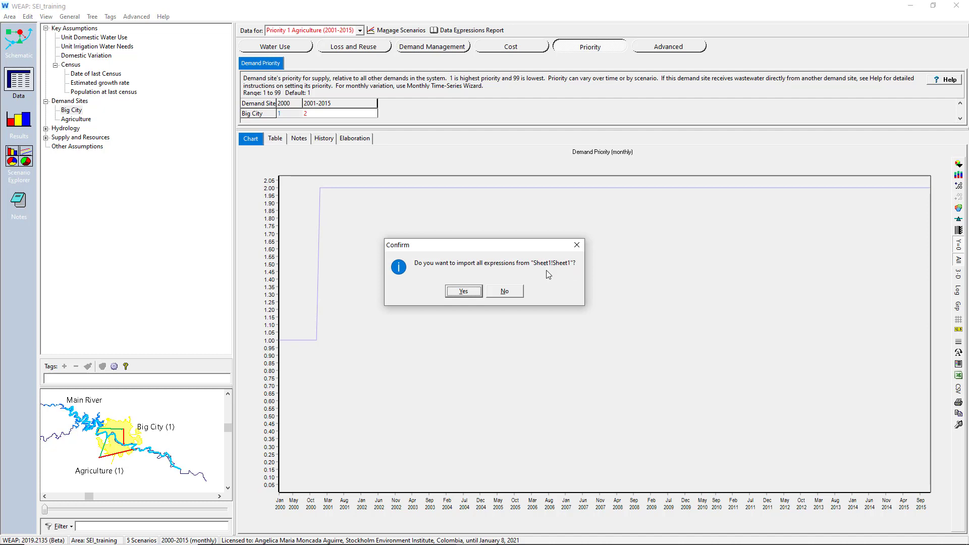
{"action": "left_click", "coordinate": [469, 295]}
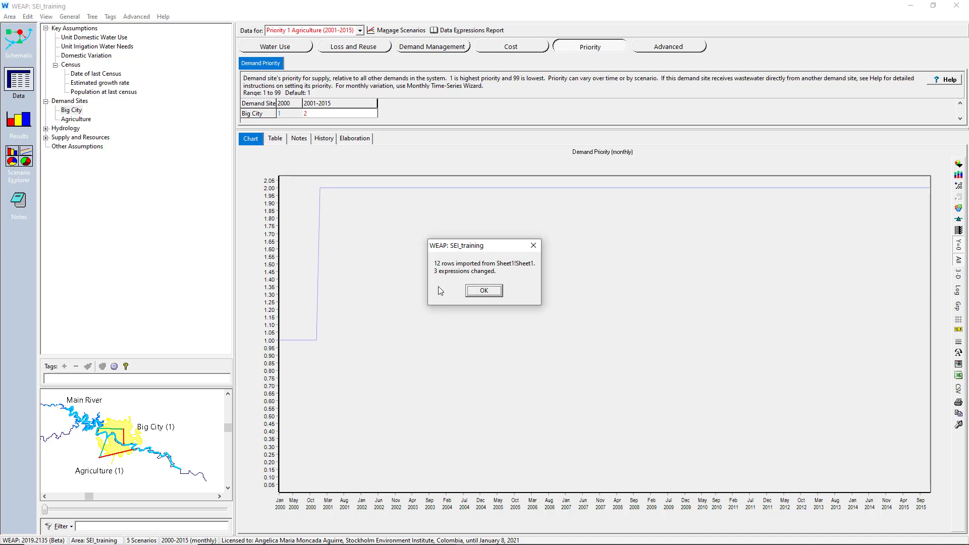
Switch back to Excel and review the imported priority expressions for Big City and Agriculture in the three scenarios.
{"action": "key", "text": "alt+Tab"}
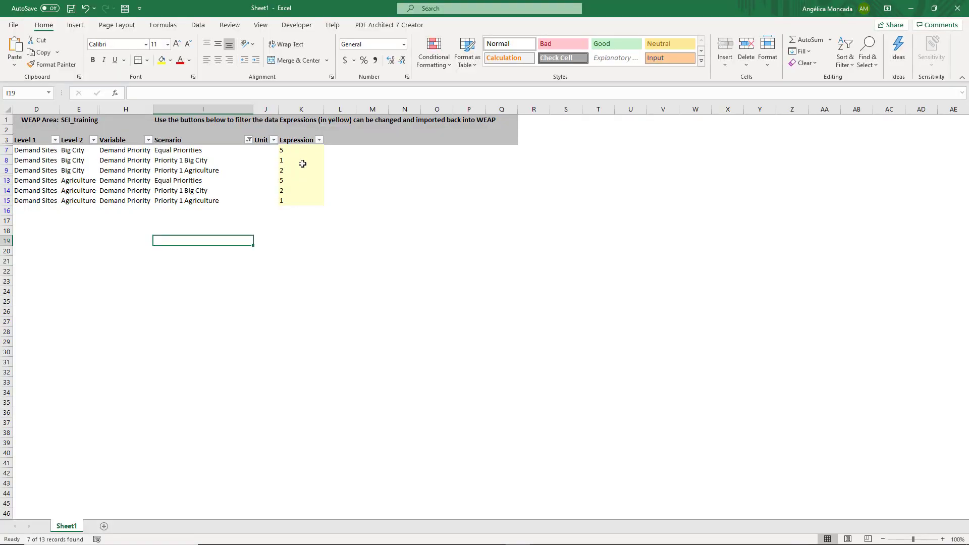
{"action": "left_click", "coordinate": [303, 163]}
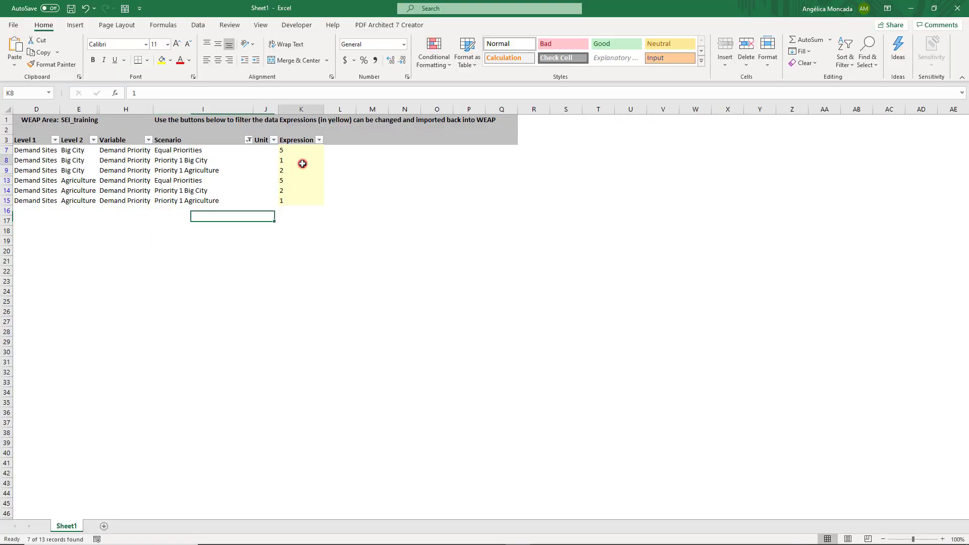
{"action": "left_click", "coordinate": [297, 196]}
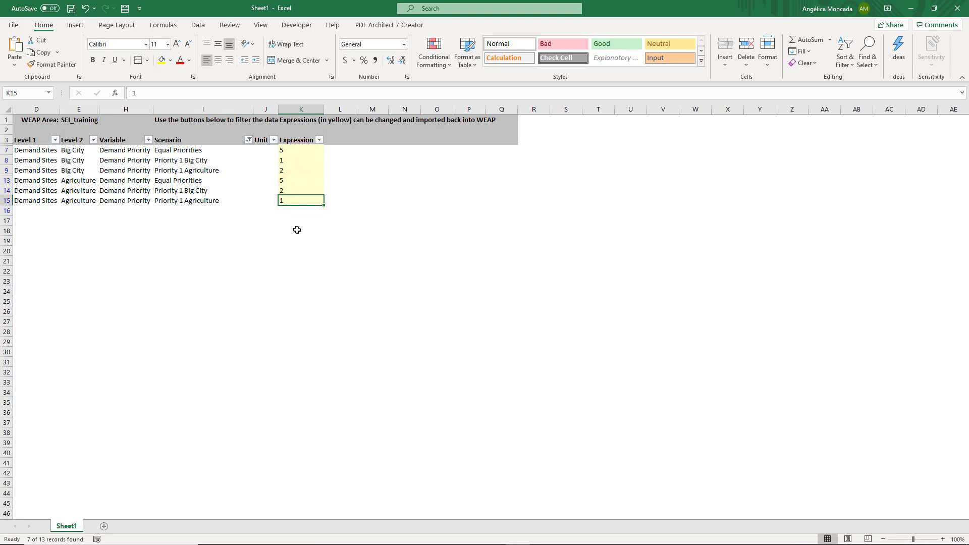
{"action": "left_click", "coordinate": [295, 170]}
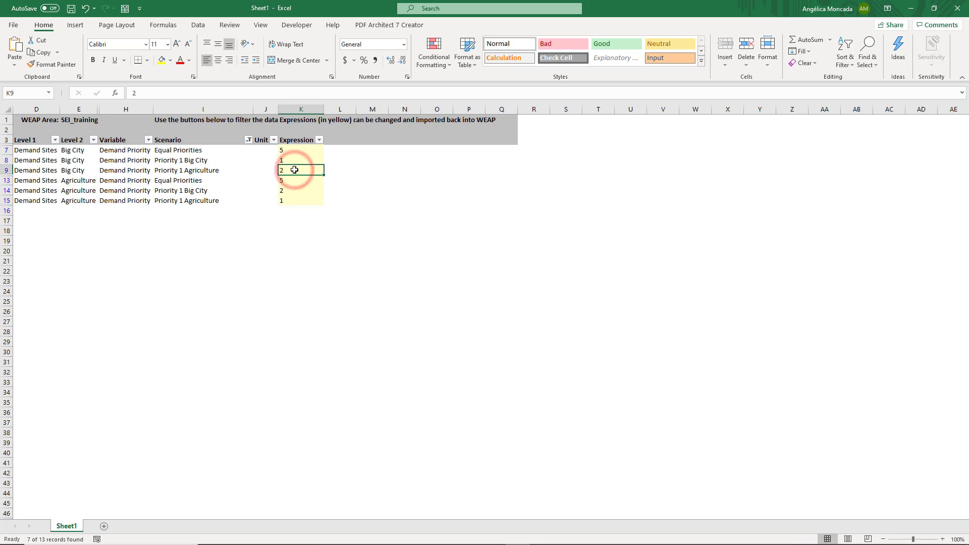
{"action": "left_click", "coordinate": [286, 151]}
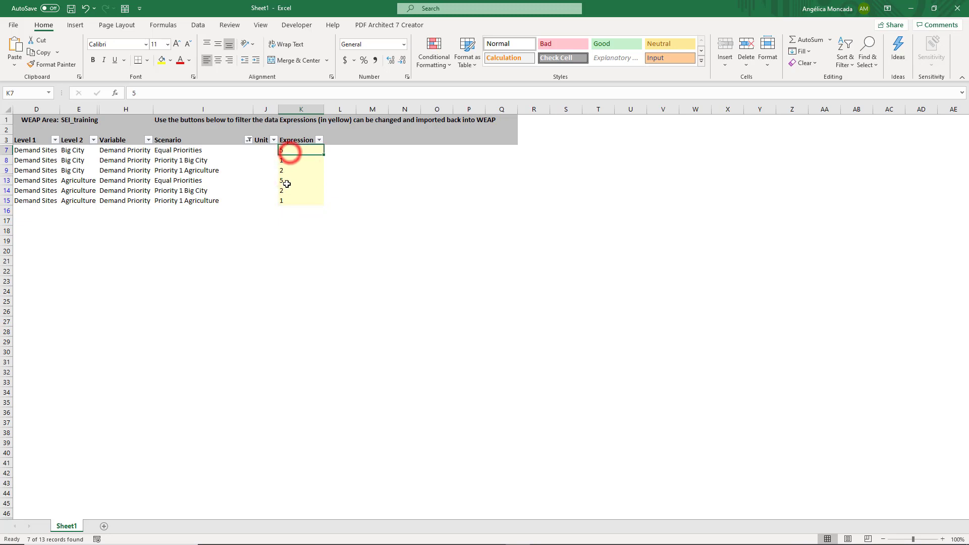
{"action": "left_click", "coordinate": [283, 180]}
{"action": "left_click", "coordinate": [286, 191]}
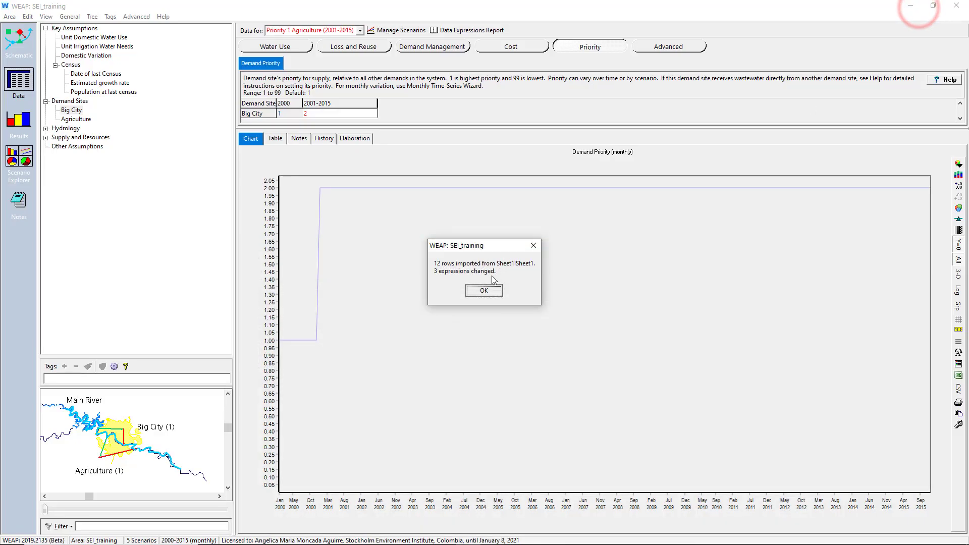
Close the import report and display the demand priorities of all demand sites together.
{"action": "left_click", "coordinate": [487, 286]}
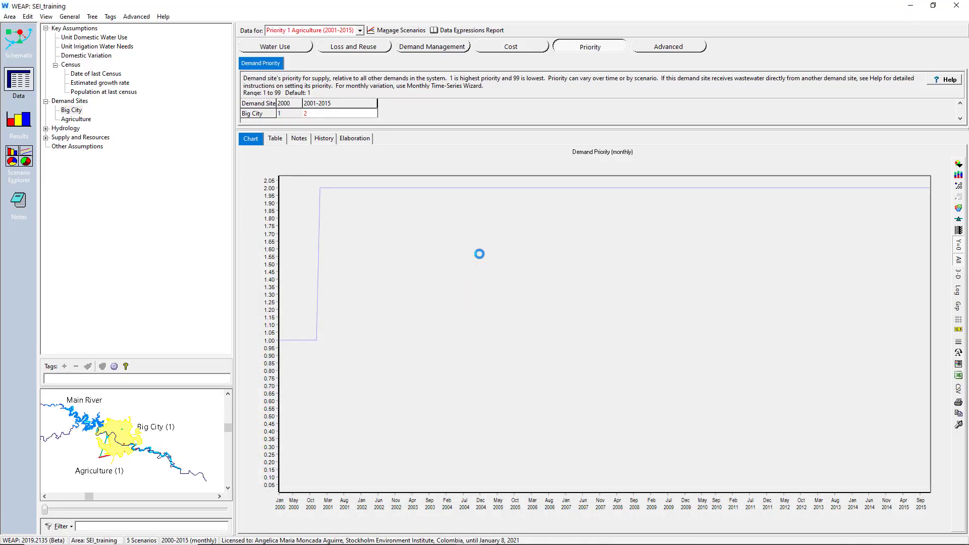
{"action": "left_click", "coordinate": [272, 63]}
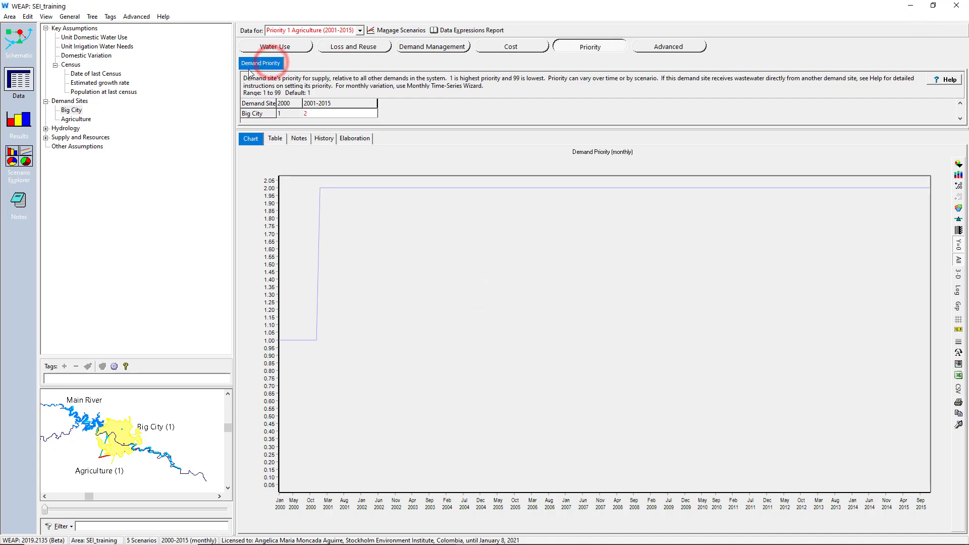
{"action": "left_click", "coordinate": [78, 101]}
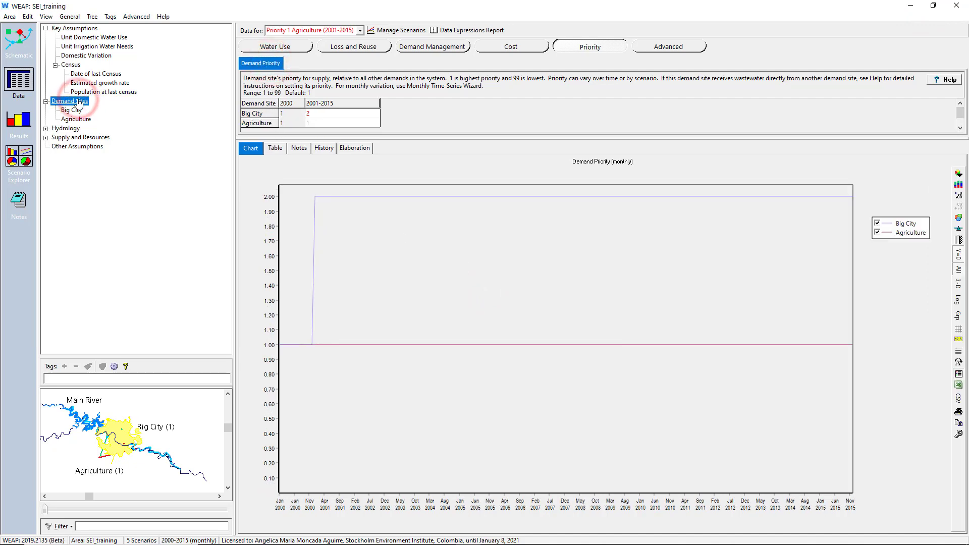
Review the Big City and Agriculture priorities under the Priority 1 Big City, Priority 1 Agriculture and Equal Priorities scenarios.
{"action": "left_click", "coordinate": [308, 31]}
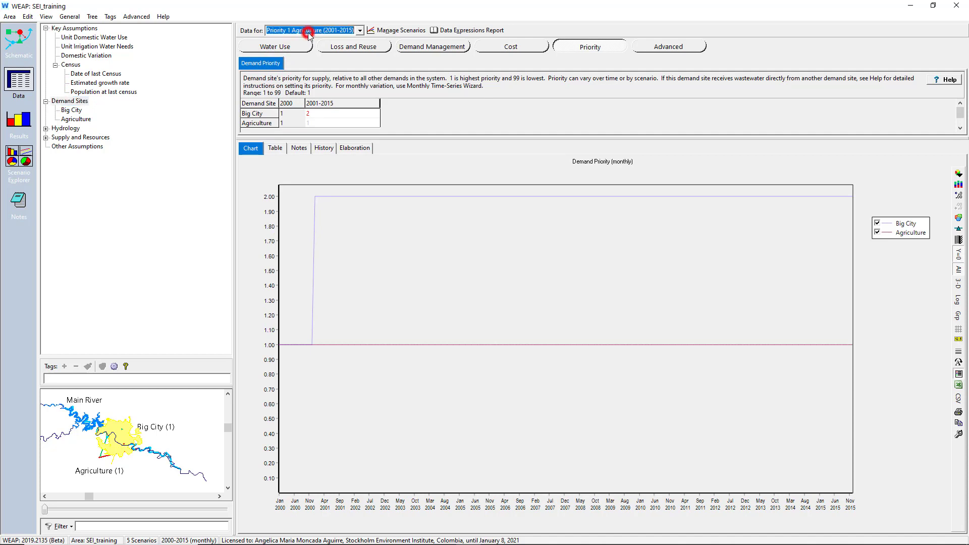
{"action": "left_click", "coordinate": [302, 74]}
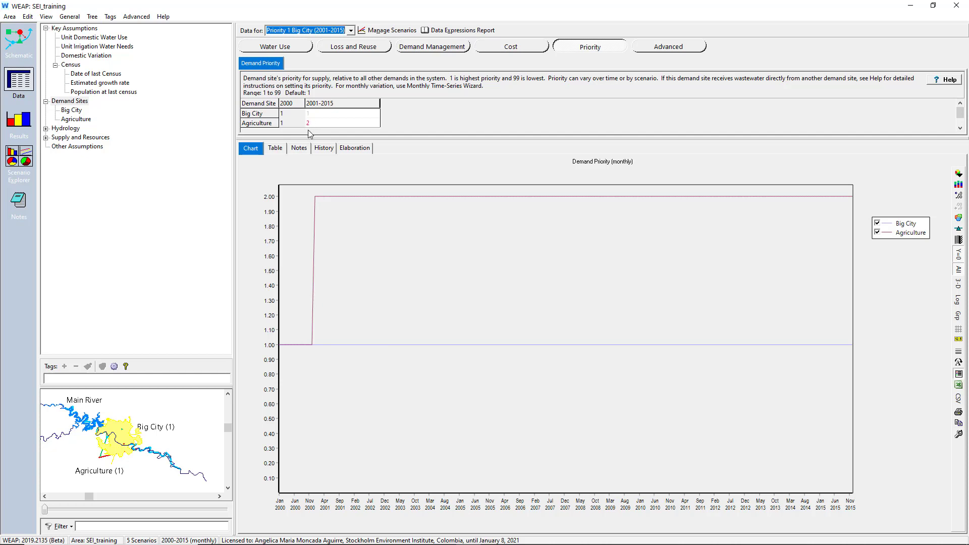
{"action": "left_click", "coordinate": [329, 30]}
{"action": "left_click", "coordinate": [319, 86]}
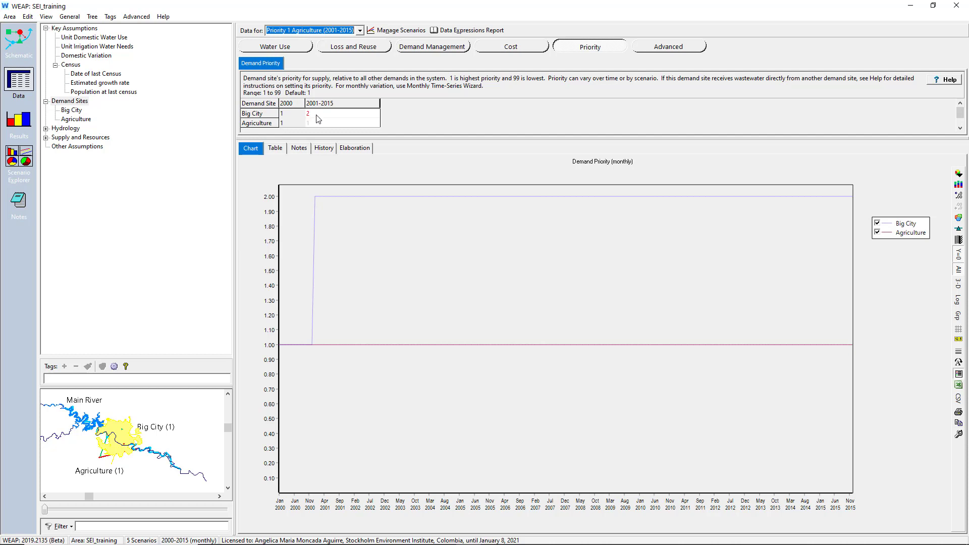
{"action": "left_click", "coordinate": [326, 31]}
{"action": "left_click", "coordinate": [318, 70]}
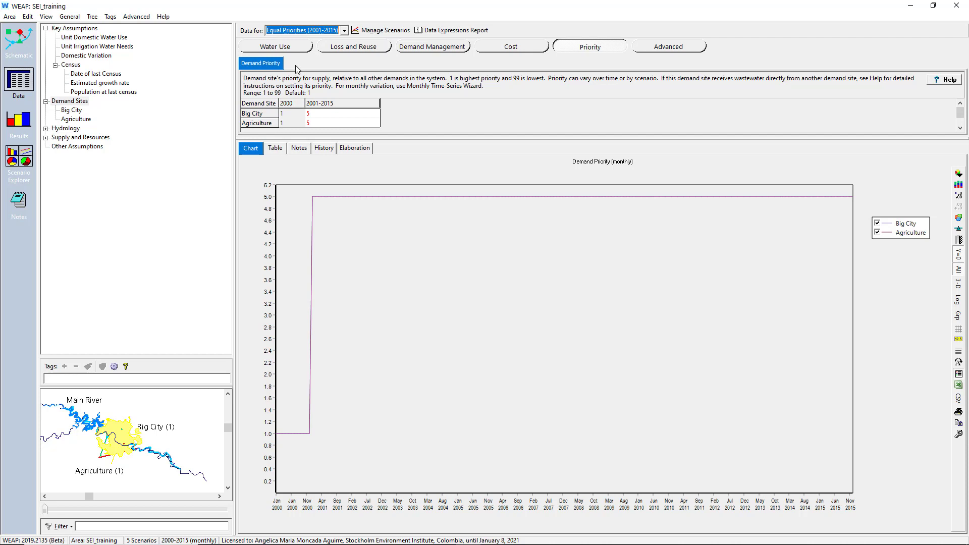
Check the three priority scenarios in the scenario manager and close it.
{"action": "left_click", "coordinate": [384, 30]}
{"action": "left_click", "coordinate": [337, 233]}
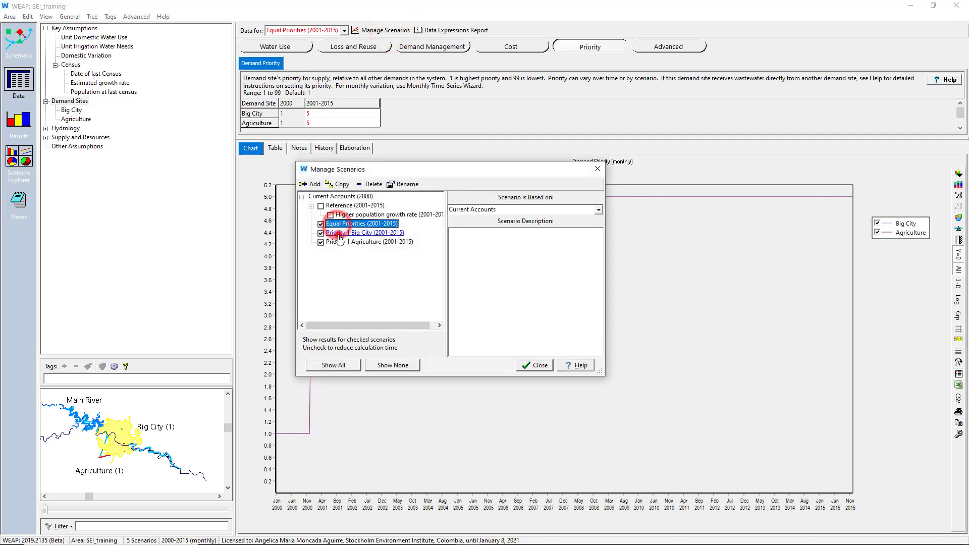
{"action": "left_click", "coordinate": [535, 365]}
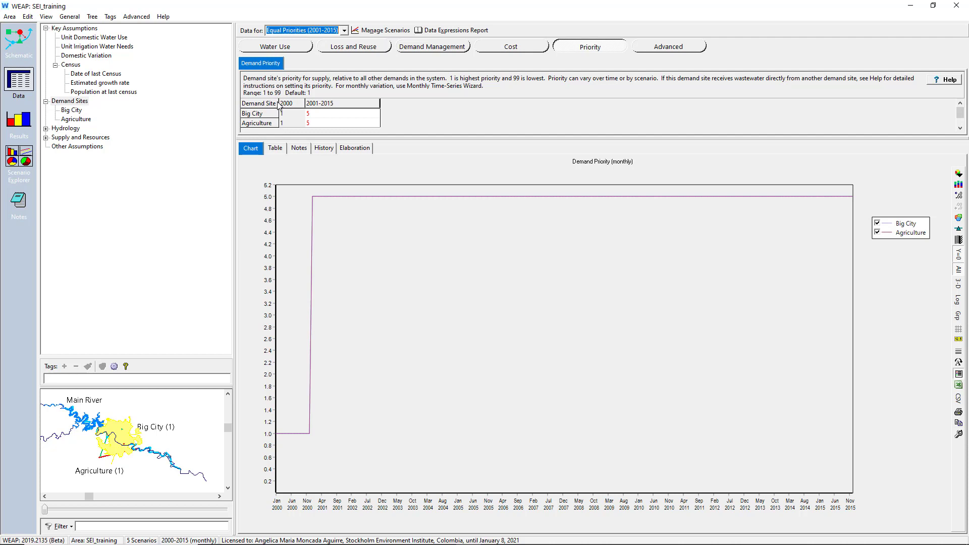
Recheck the demand site priorities in the Priority 1 Big City scenario and in the Priority 1 Agriculture scenario.
{"action": "left_click", "coordinate": [345, 30]}
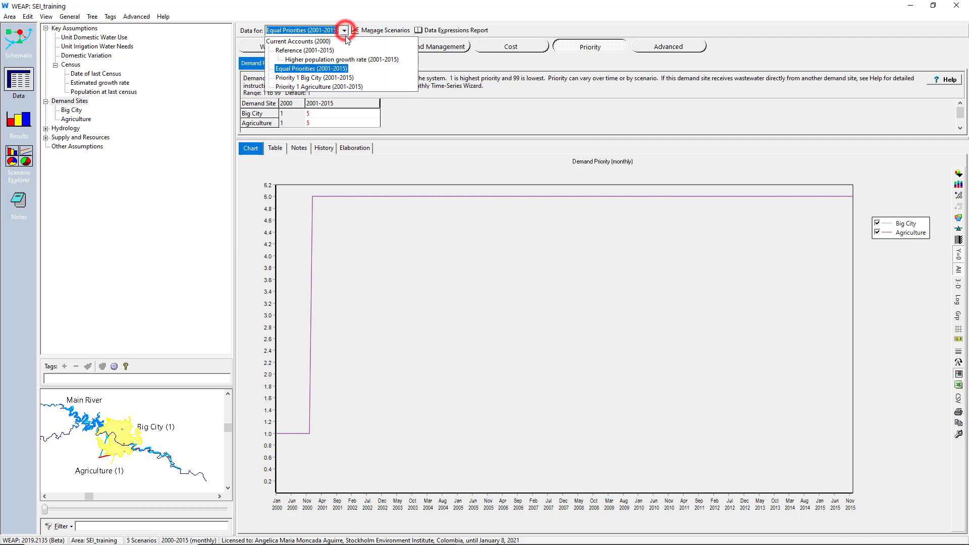
{"action": "left_click", "coordinate": [341, 78]}
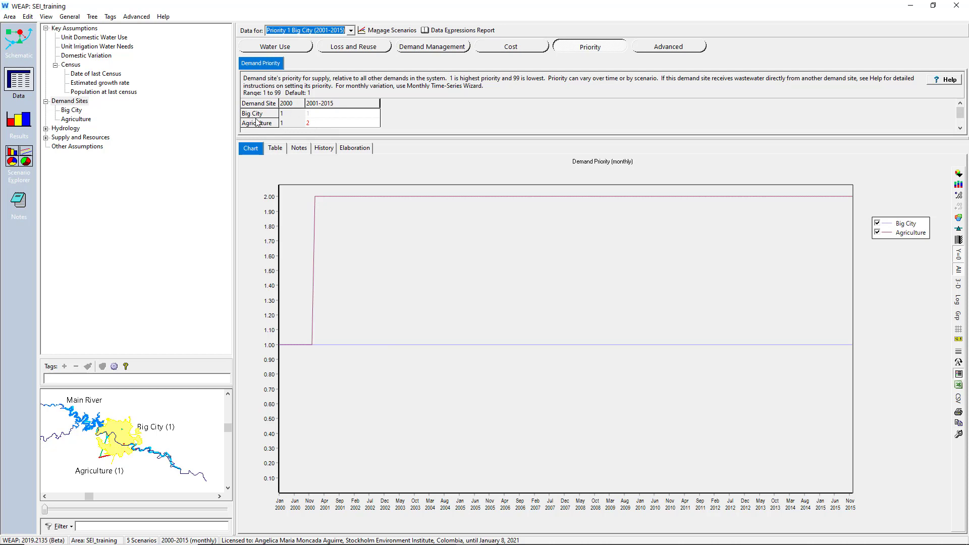
{"action": "left_click", "coordinate": [283, 30]}
{"action": "left_click", "coordinate": [290, 86]}
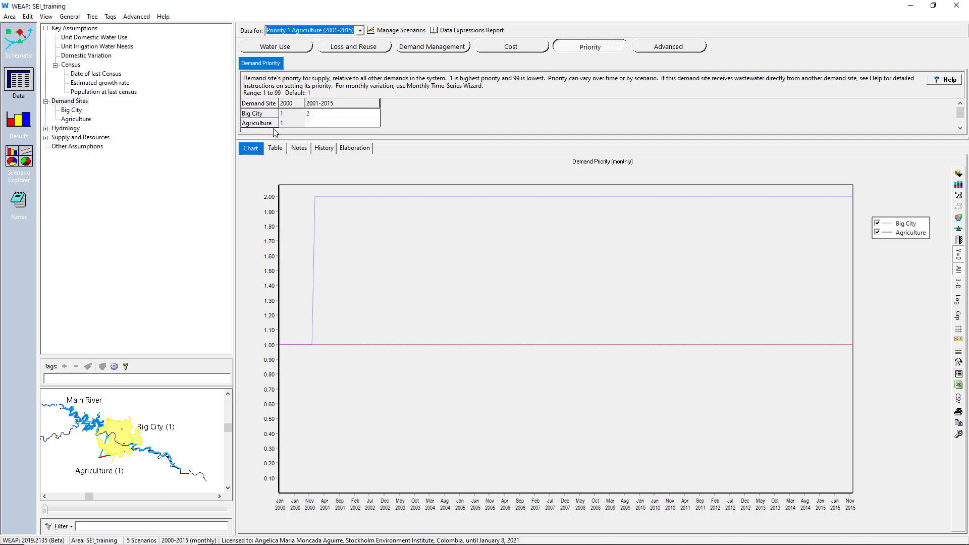
{"action": "left_click", "coordinate": [28, 17]}
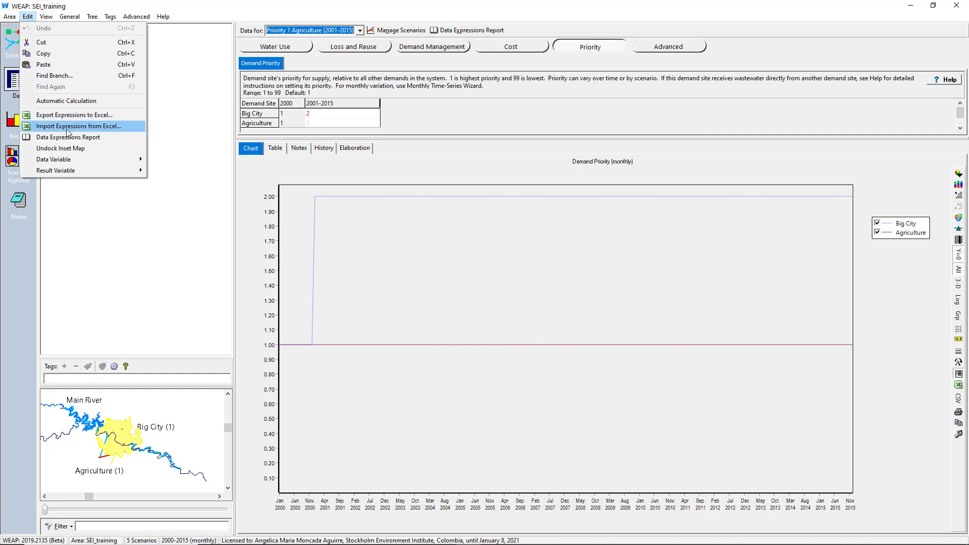
{"action": "left_click", "coordinate": [403, 170]}
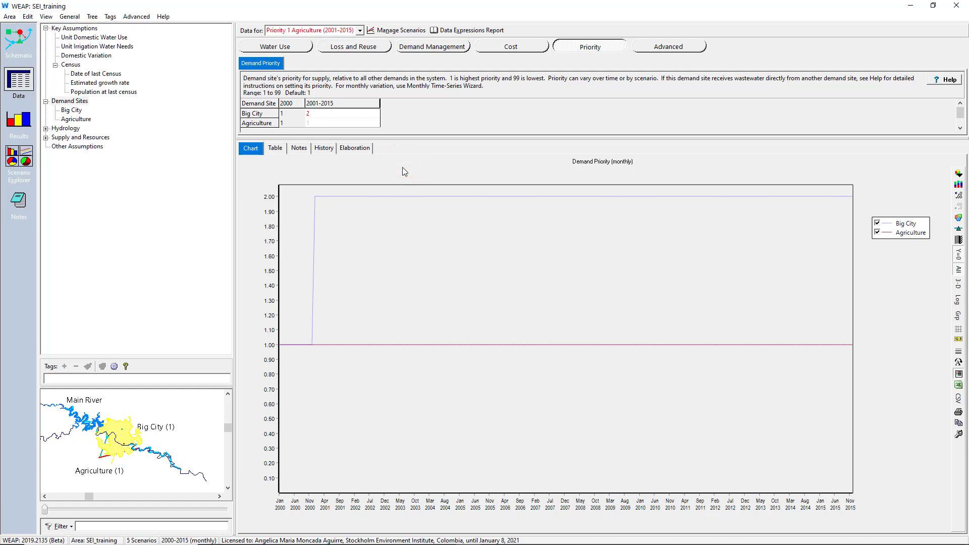
Open the results and recalculate the three outdated priority scenarios without parallel calculation.
{"action": "left_click", "coordinate": [17, 123]}
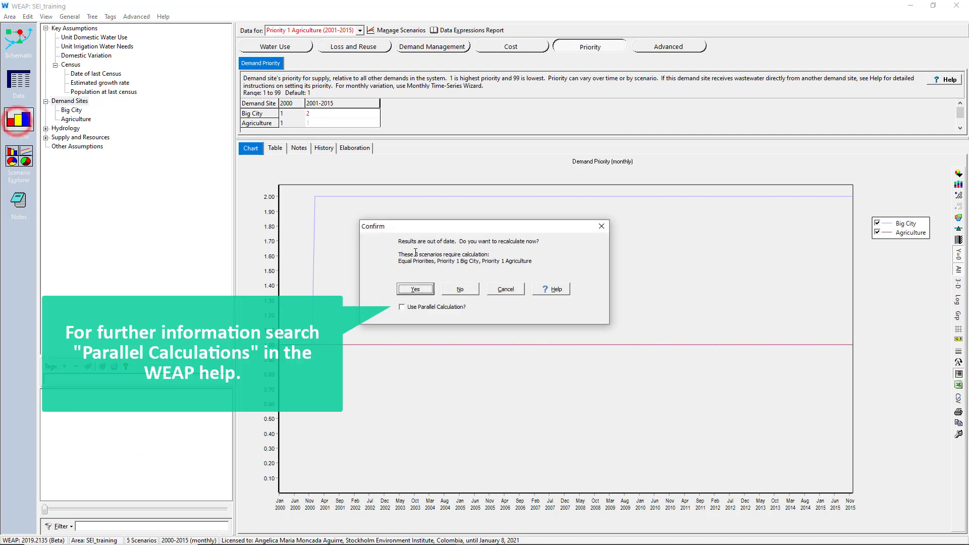
{"action": "left_click", "coordinate": [423, 289]}
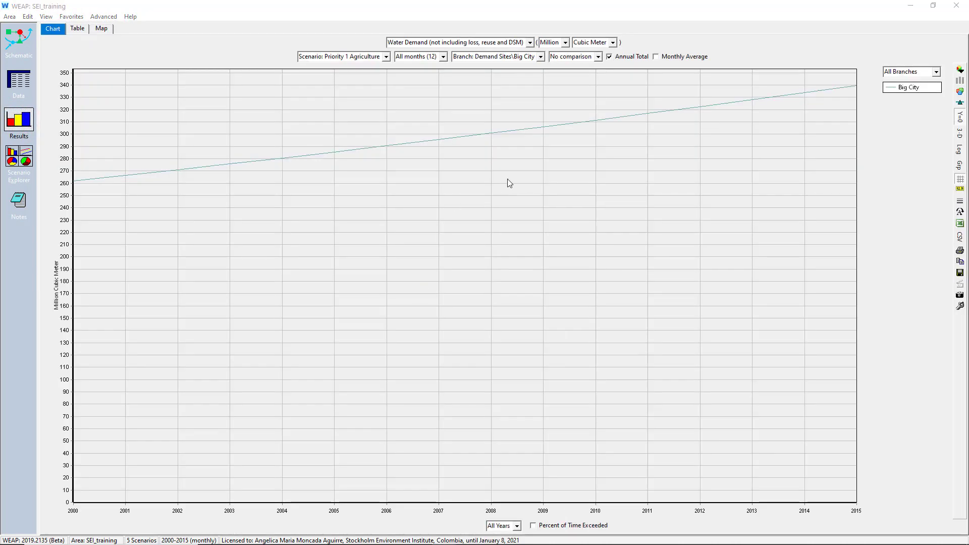
Chart the demand site coverage of Big City for all scenarios.
{"action": "left_click", "coordinate": [530, 44]}
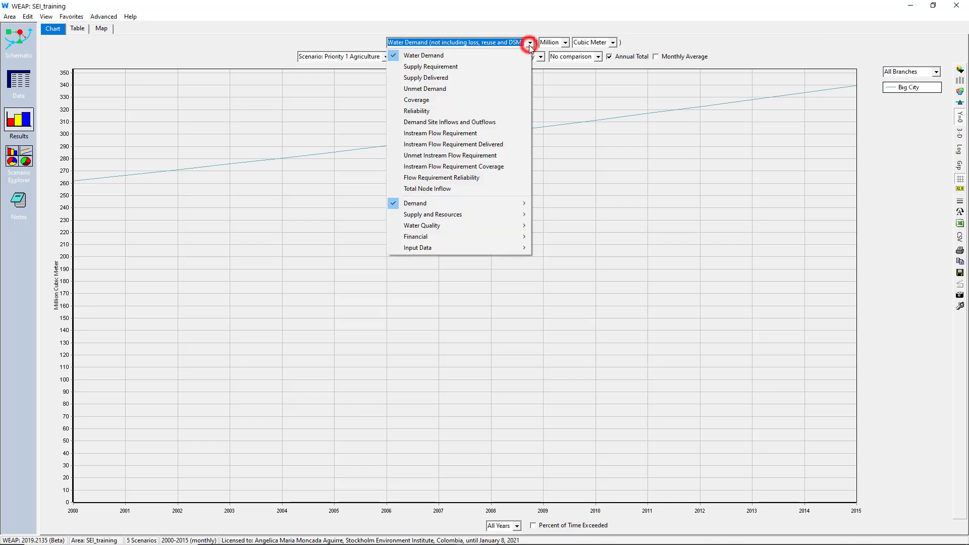
{"action": "left_click", "coordinate": [483, 203]}
{"action": "left_click", "coordinate": [584, 250]}
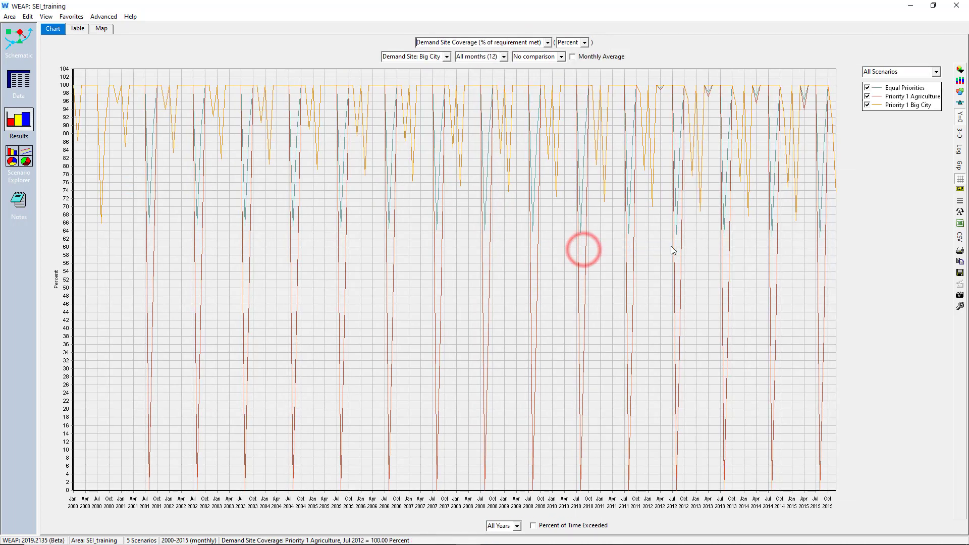
{"action": "left_click", "coordinate": [937, 71]}
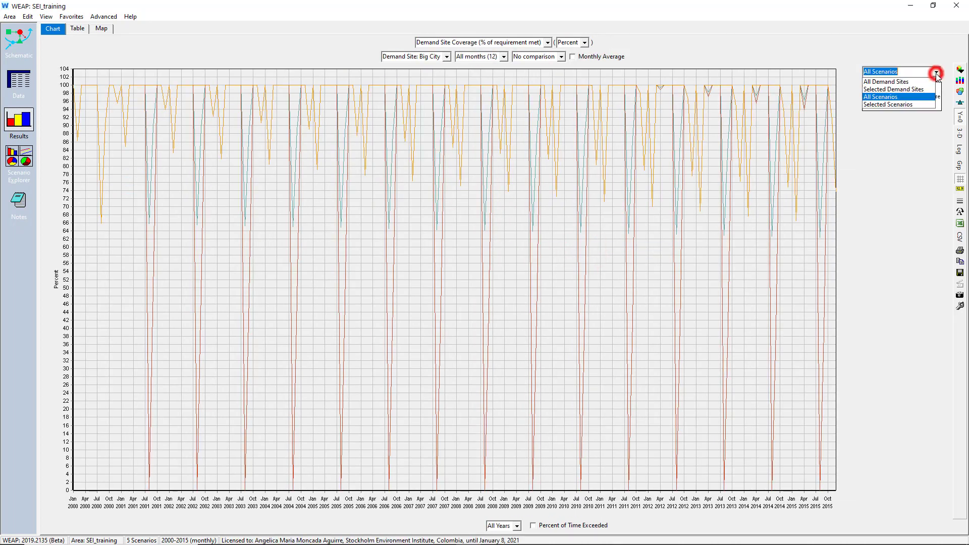
{"action": "left_click", "coordinate": [901, 99]}
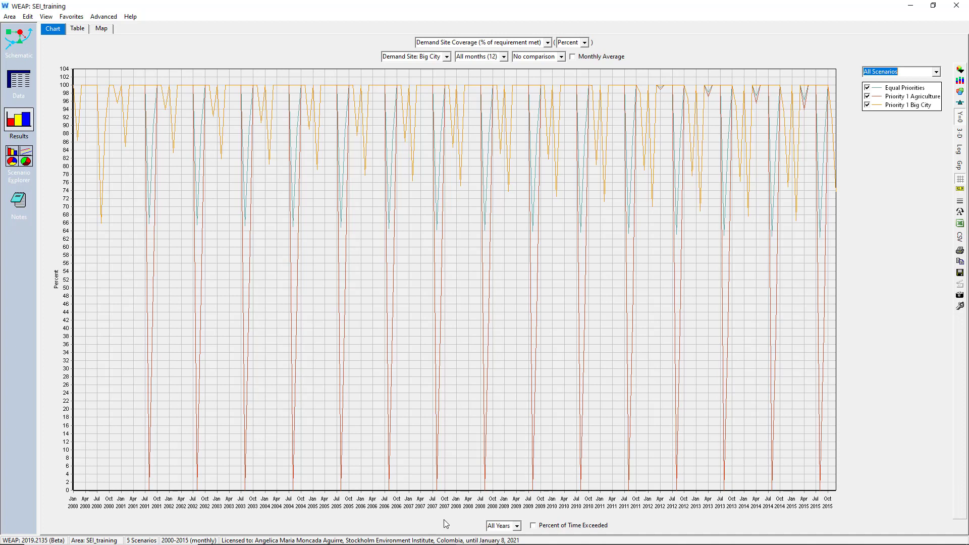
Limit the coverage chart to the single year 2002.
{"action": "left_click", "coordinate": [517, 525]}
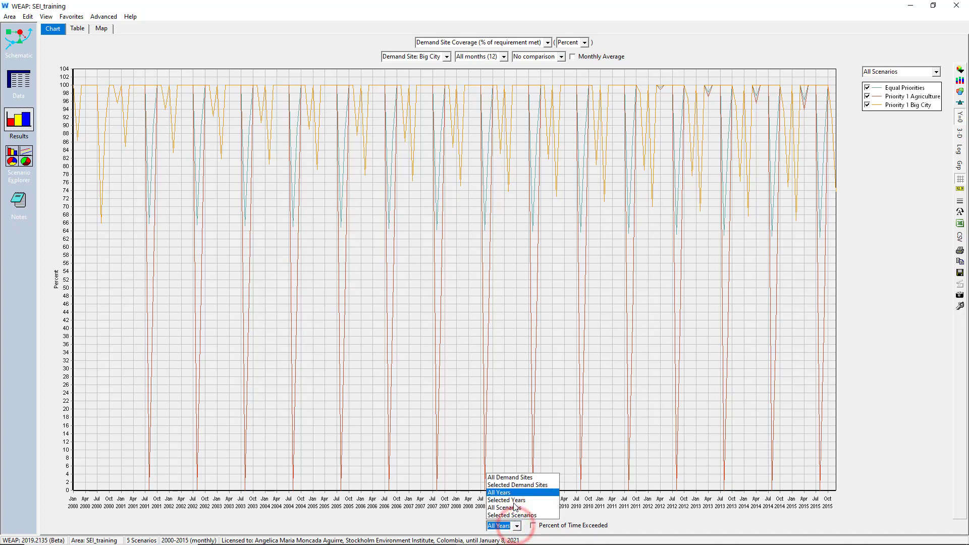
{"action": "left_click", "coordinate": [509, 500]}
{"action": "left_click", "coordinate": [478, 44]}
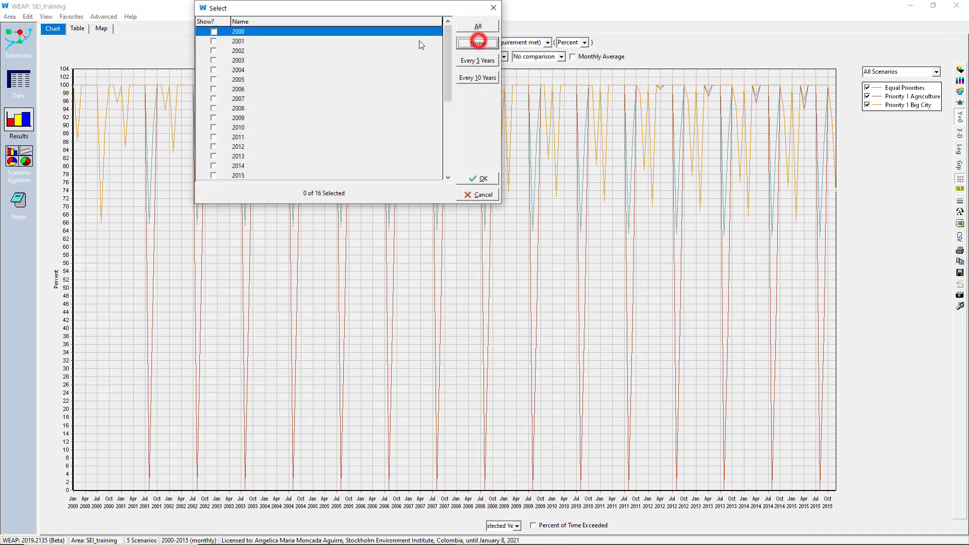
{"action": "left_click", "coordinate": [214, 50]}
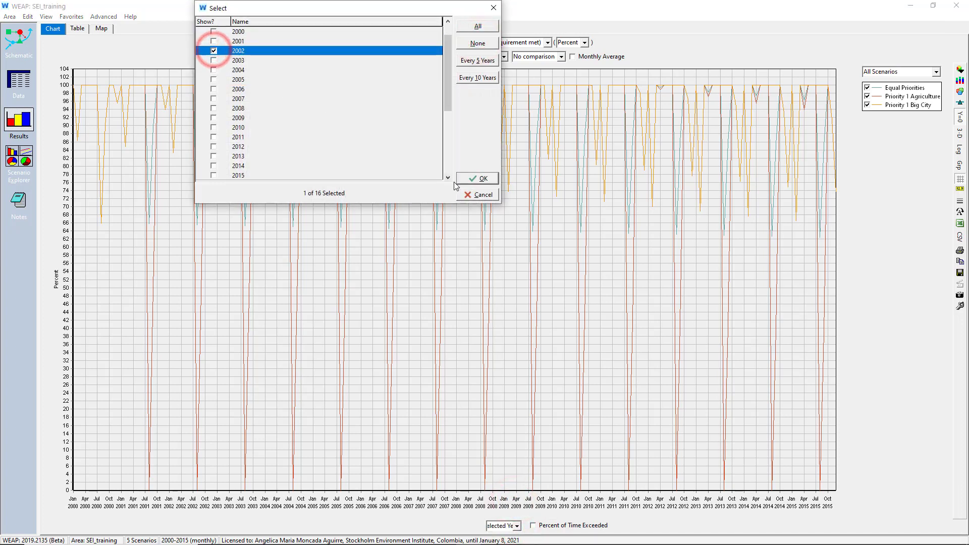
{"action": "left_click", "coordinate": [477, 178]}
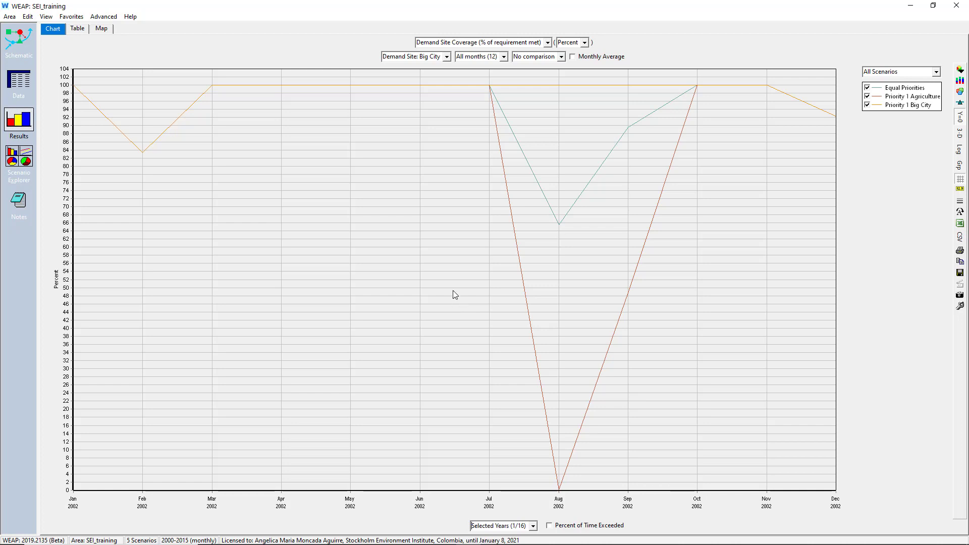
View the 2002 coverage for Agriculture, and return the chart to Big City with Monthly Average enabled.
{"action": "left_click", "coordinate": [444, 58]}
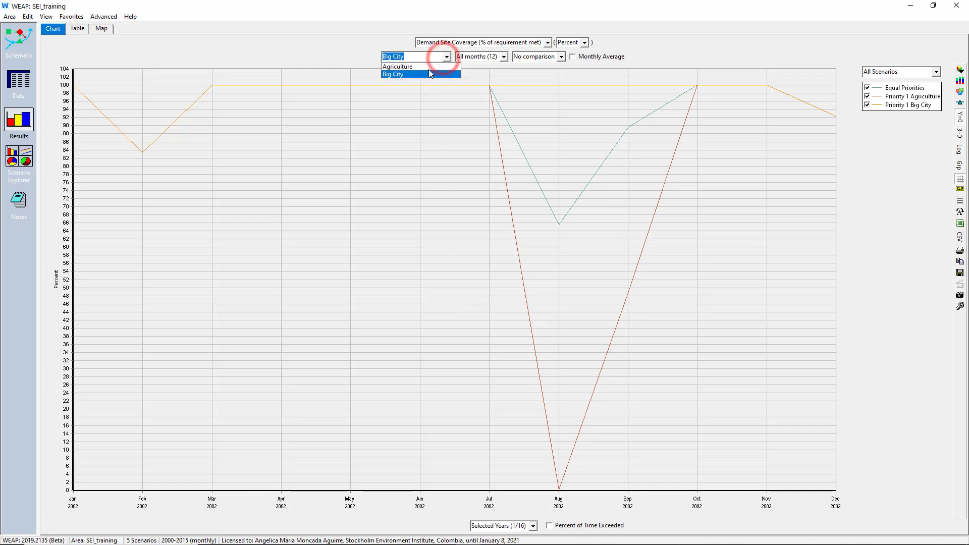
{"action": "left_click", "coordinate": [429, 69]}
{"action": "left_click", "coordinate": [451, 57]}
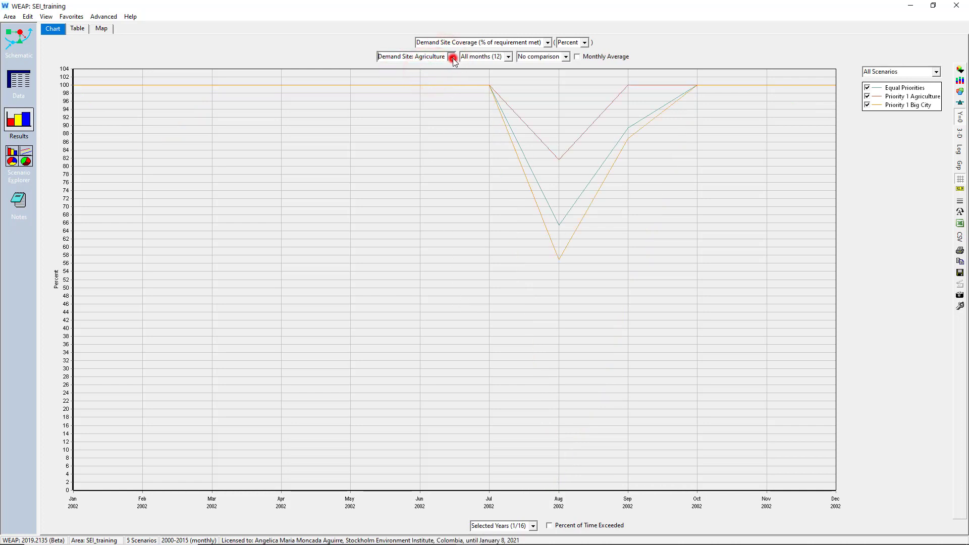
{"action": "left_click", "coordinate": [430, 76]}
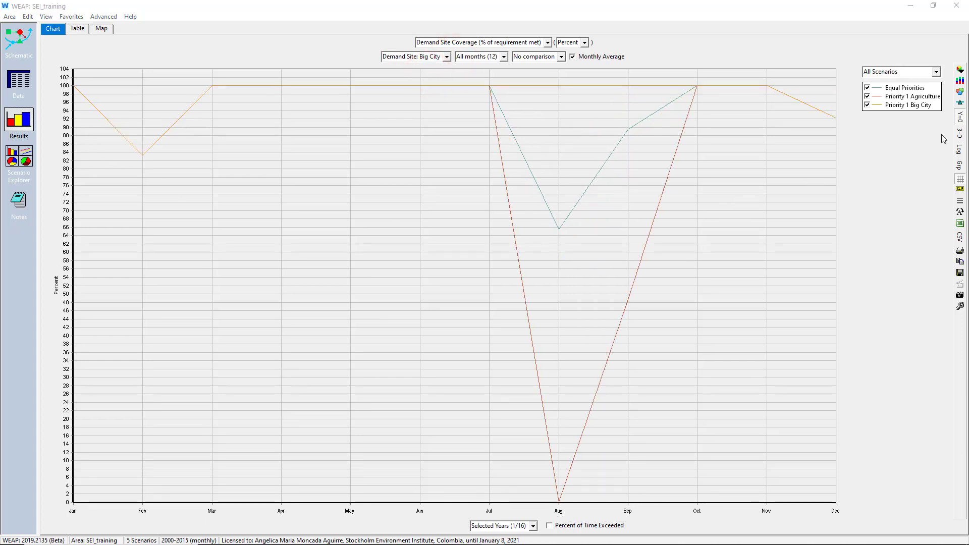
Compare Big City's coverage curves by toggling the 3-D view and the Equal Priorities series on and off.
{"action": "left_click", "coordinate": [960, 132]}
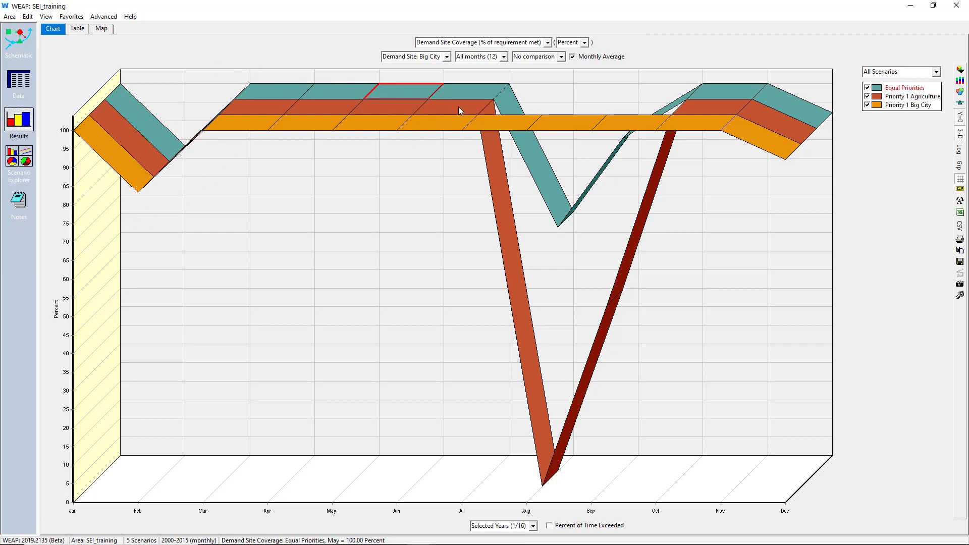
{"action": "left_click", "coordinate": [960, 134]}
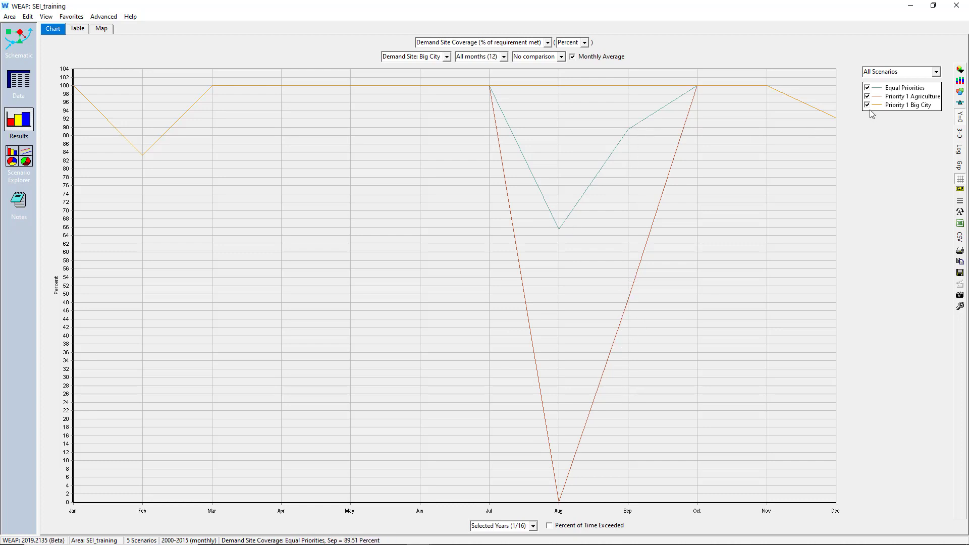
{"action": "left_click", "coordinate": [866, 88]}
{"action": "left_click", "coordinate": [867, 88]}
{"action": "left_click", "coordinate": [960, 132]}
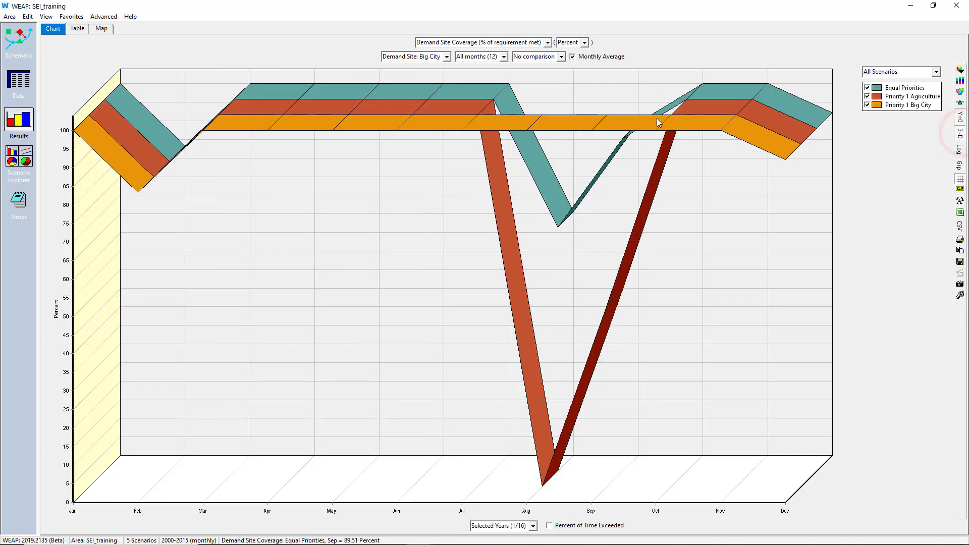
{"action": "left_click", "coordinate": [960, 133]}
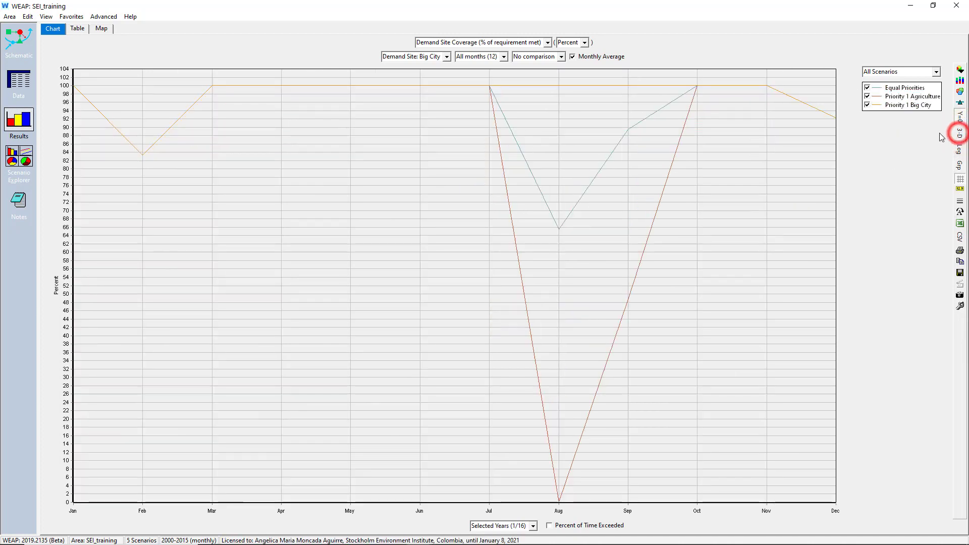
Switch the coverage chart to Agriculture and compare its Priority 1 Agriculture, Priority 1 Big City and Equal Priorities curves.
{"action": "left_click", "coordinate": [441, 54]}
{"action": "left_click", "coordinate": [432, 66]}
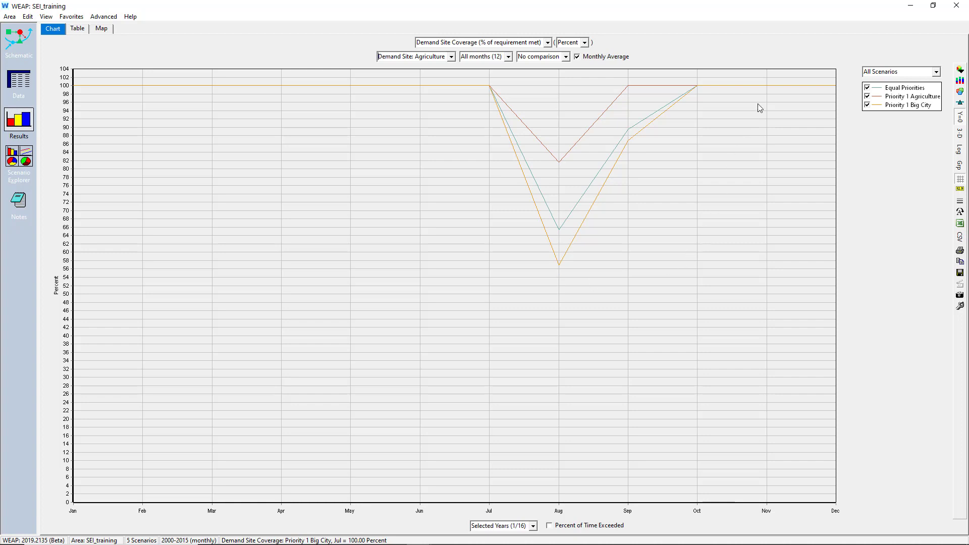
{"action": "left_click", "coordinate": [867, 96]}
{"action": "left_click", "coordinate": [559, 161]}
{"action": "left_click", "coordinate": [867, 105]}
{"action": "left_click", "coordinate": [867, 105]}
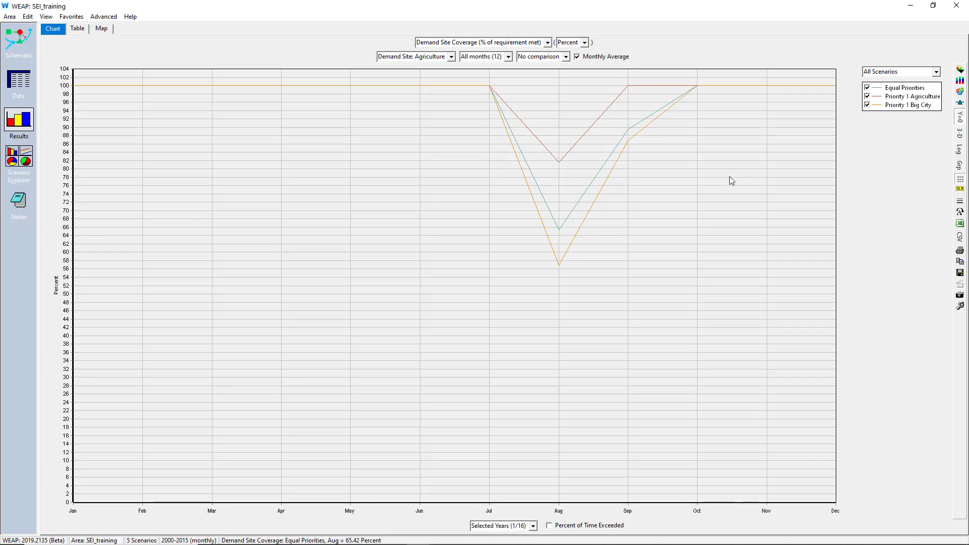
{"action": "left_click", "coordinate": [868, 87]}
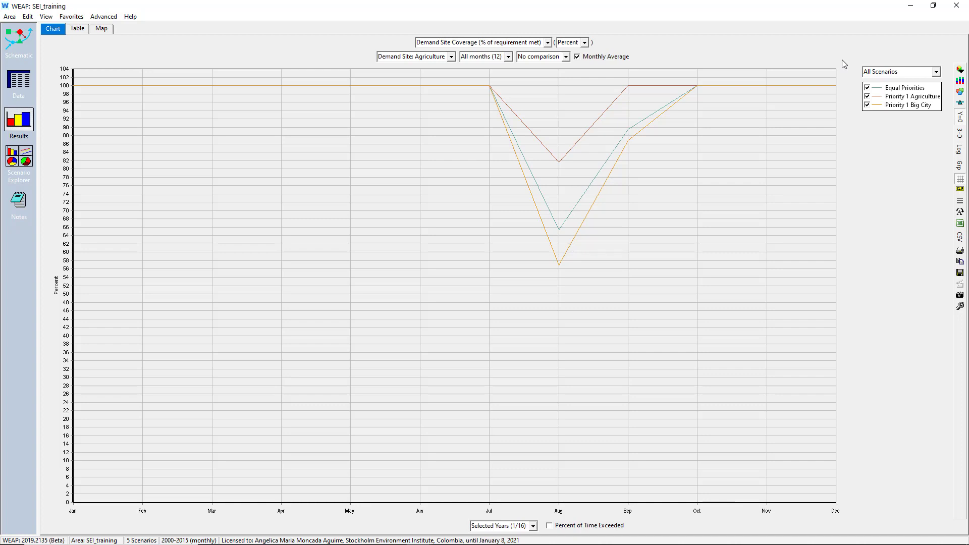
Chart coverage of all demand sites under Equal Priorities, and save it as the favorite "Demand Site Coverage Equal Priorities".
{"action": "left_click", "coordinate": [875, 75]}
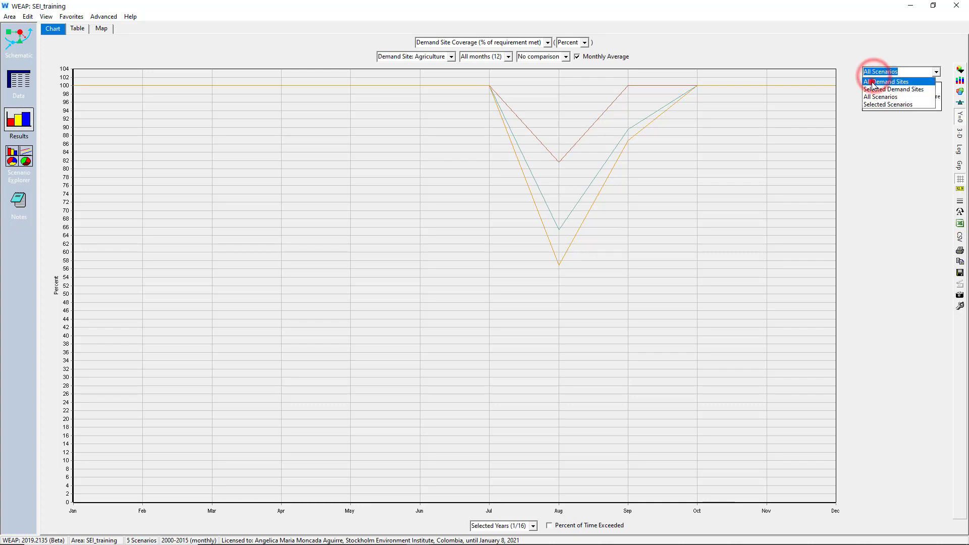
{"action": "left_click", "coordinate": [873, 82]}
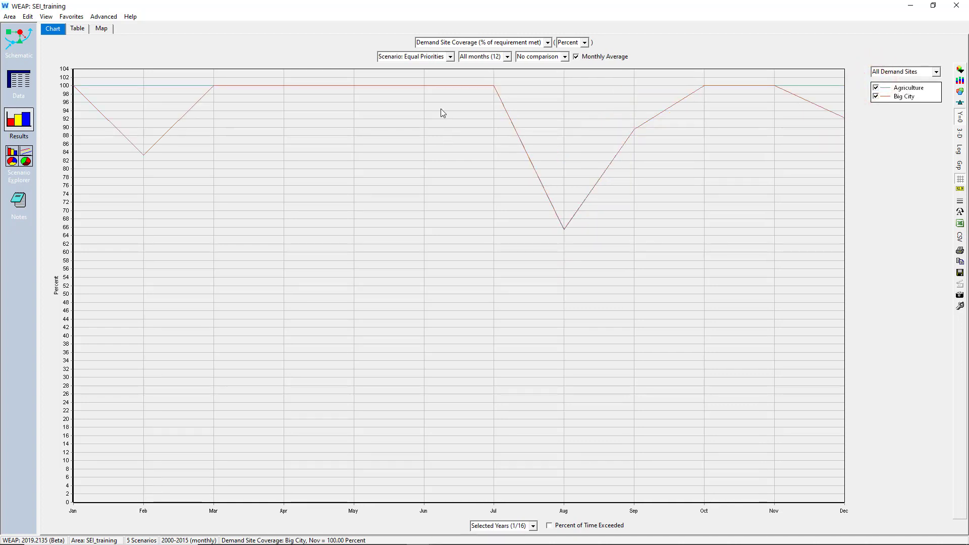
{"action": "left_click", "coordinate": [71, 17]}
{"action": "left_click", "coordinate": [76, 26]}
{"action": "left_click", "coordinate": [515, 323]}
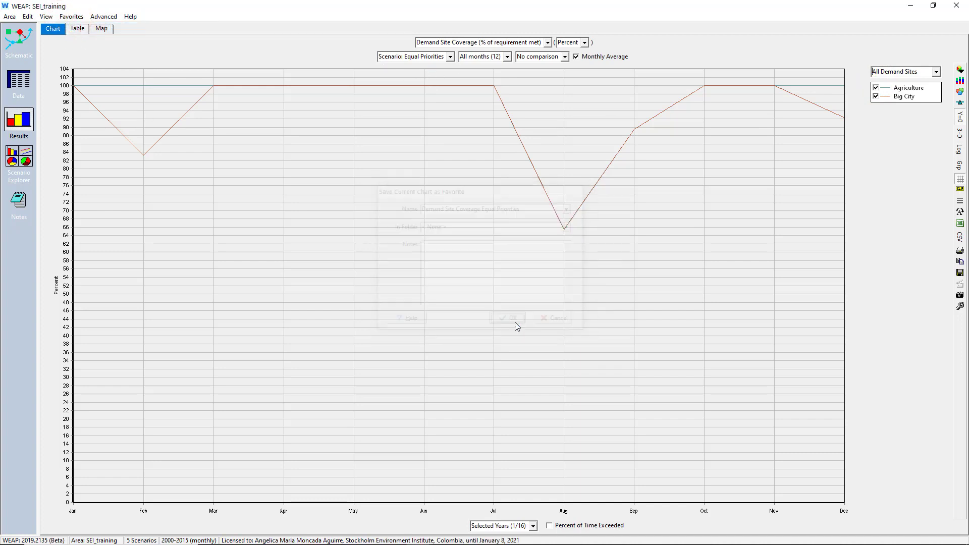
Show the coverage of all demand sites under the Priority 1 Agriculture scenario, and under Priority 1 Big City.
{"action": "left_click", "coordinate": [451, 56]}
{"action": "left_click", "coordinate": [435, 77]}
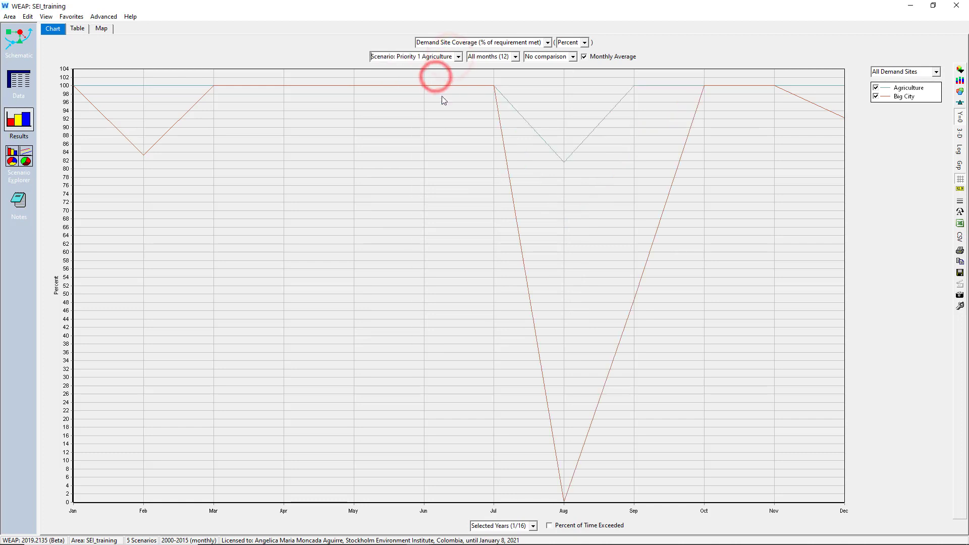
{"action": "left_click", "coordinate": [457, 56]}
{"action": "left_click", "coordinate": [441, 82]}
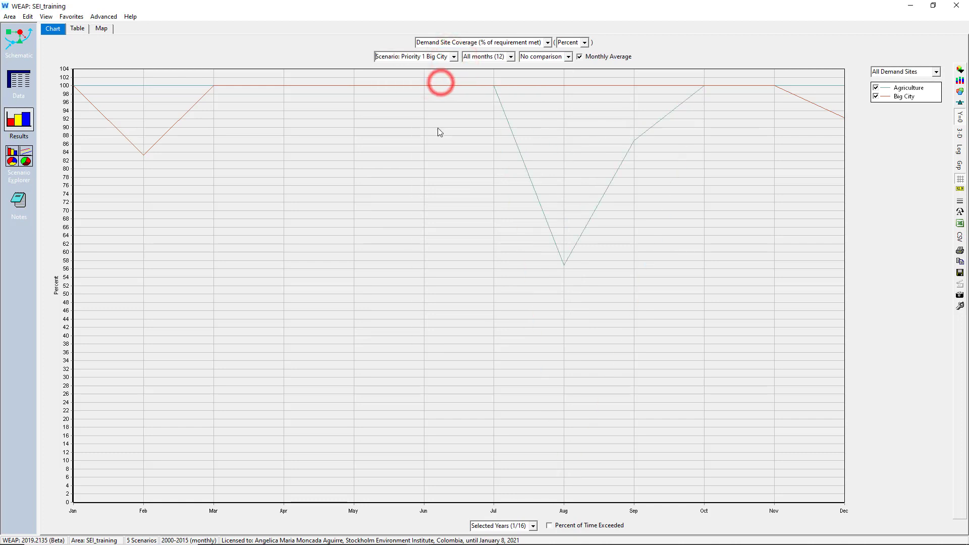
Change the charted result to Unmet Demand and compare all scenarios for Big City.
{"action": "left_click", "coordinate": [547, 43]}
{"action": "mouse_move", "coordinate": [454, 202]}
{"action": "left_click", "coordinate": [611, 235]}
{"action": "left_click", "coordinate": [890, 72]}
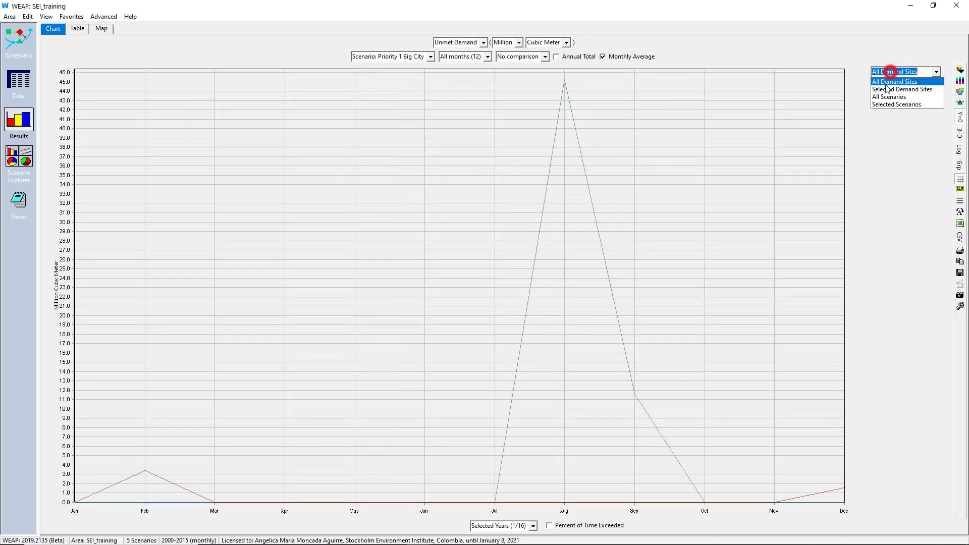
{"action": "left_click", "coordinate": [890, 96]}
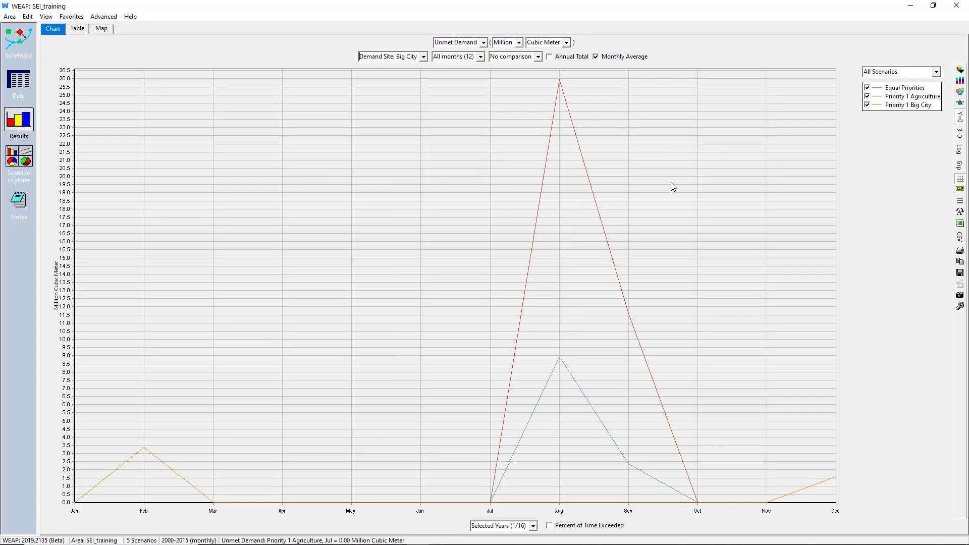
Display unmet demand by demand site with Monthly Average off, and save the Big City chart as a favorite.
{"action": "left_click", "coordinate": [423, 56]}
{"action": "left_click", "coordinate": [394, 70]}
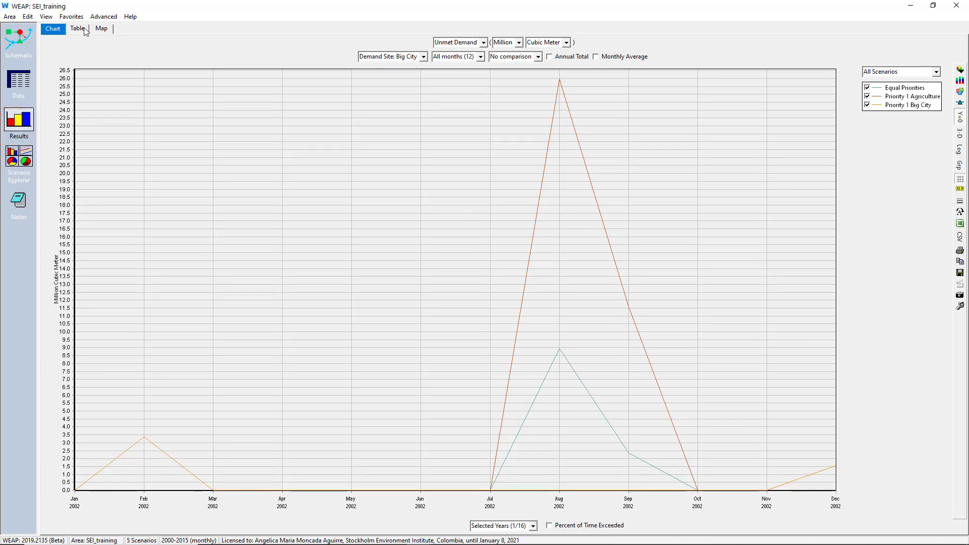
{"action": "left_click", "coordinate": [71, 16]}
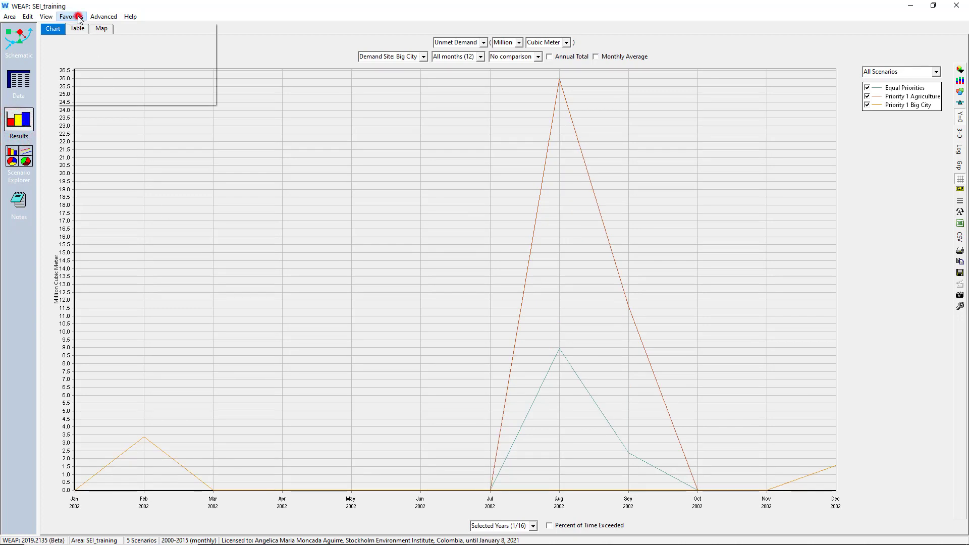
Open the Scenario Explorer overview, use the scenarios stored in each favorite, and toggle the 3-D display off and on.
{"action": "left_click", "coordinate": [96, 156]}
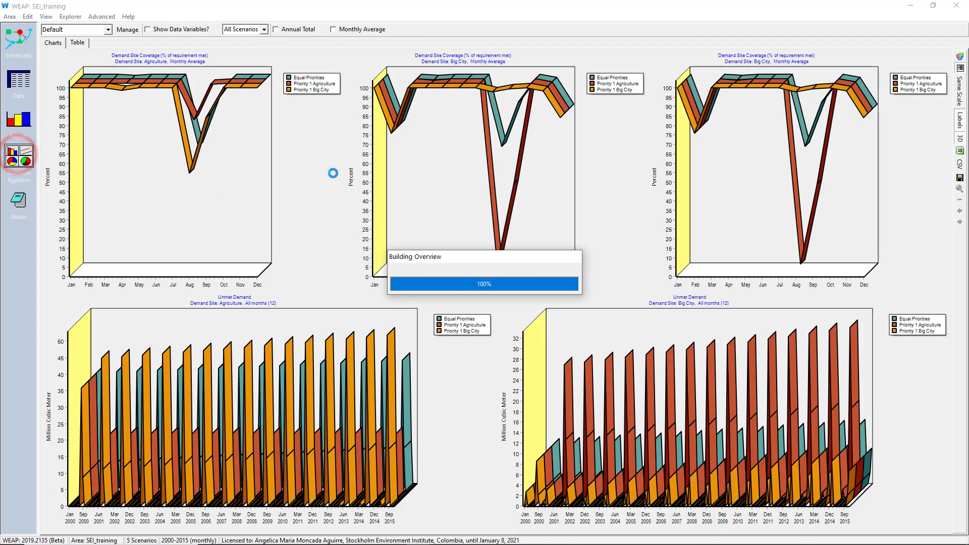
{"action": "left_click", "coordinate": [259, 29]}
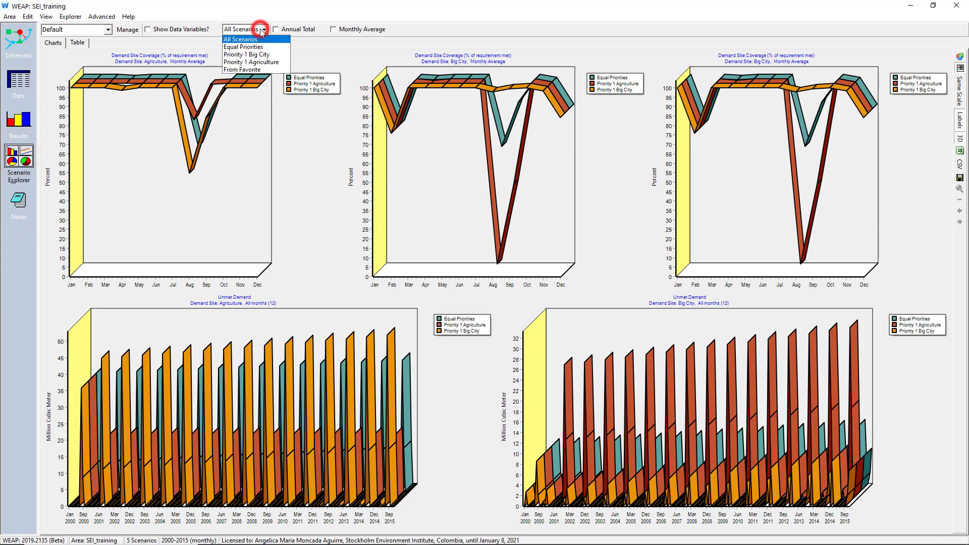
{"action": "left_click", "coordinate": [252, 69]}
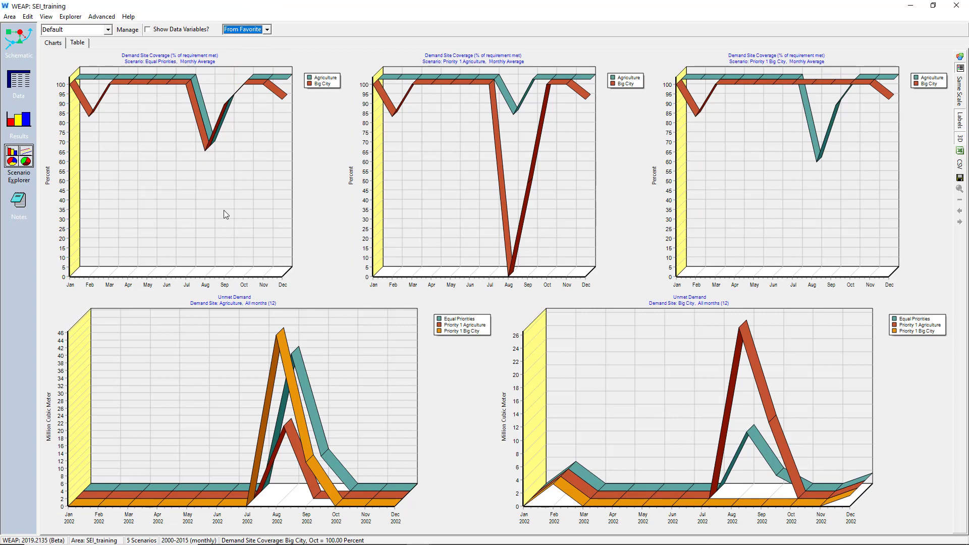
{"action": "left_click", "coordinate": [960, 139]}
{"action": "left_click", "coordinate": [960, 141]}
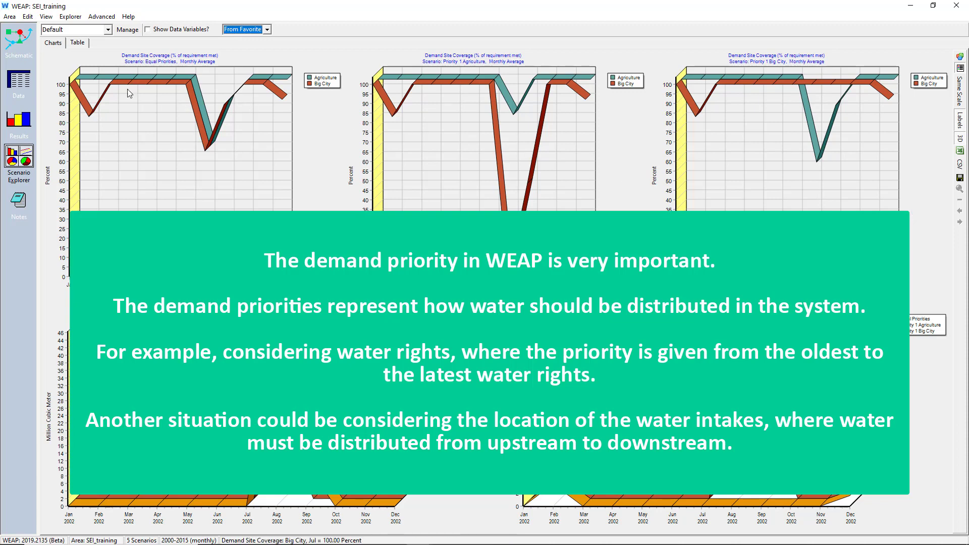
Look at the demand sites in the Schematic, and return to the Scenario Explorer overview with scenarios set to From Favorite.
{"action": "left_click", "coordinate": [19, 40]}
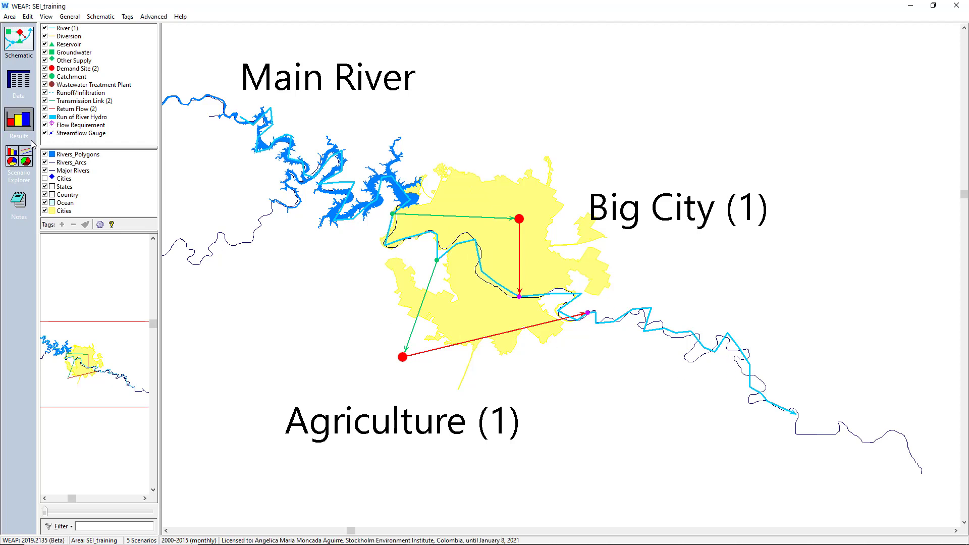
{"action": "left_click", "coordinate": [18, 156]}
{"action": "left_click", "coordinate": [244, 29]}
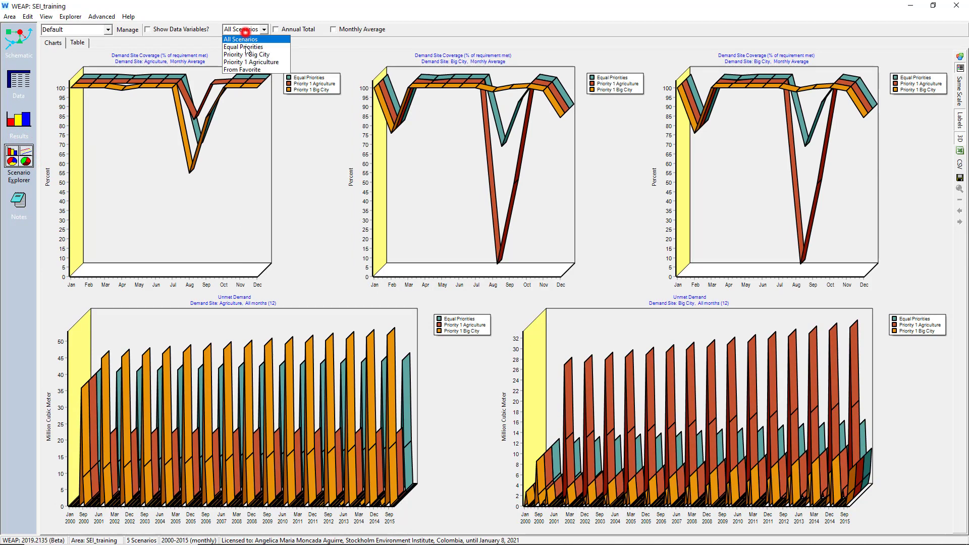
{"action": "left_click", "coordinate": [246, 68]}
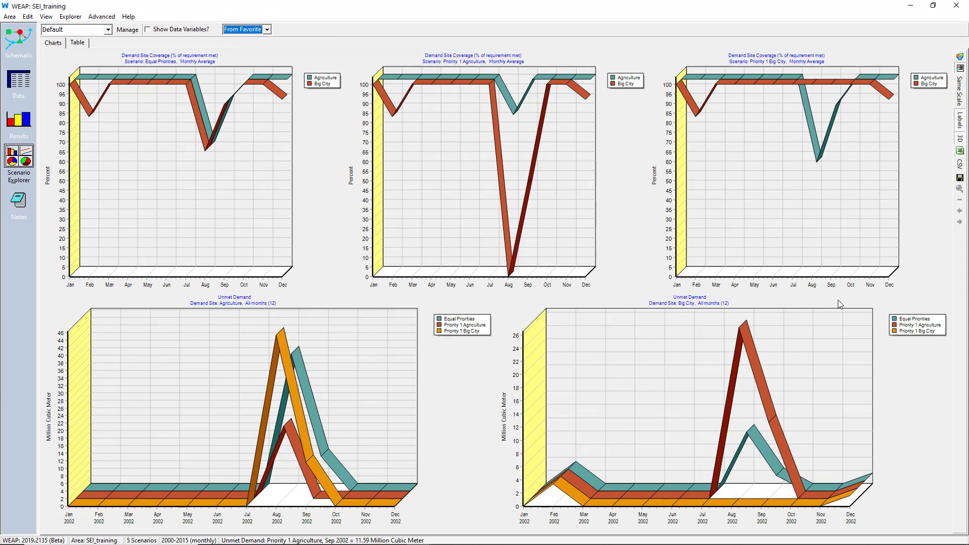
Review the Excel import command for expressions in the Data view and the list of result variables in the Results view.
{"action": "left_click", "coordinate": [21, 84]}
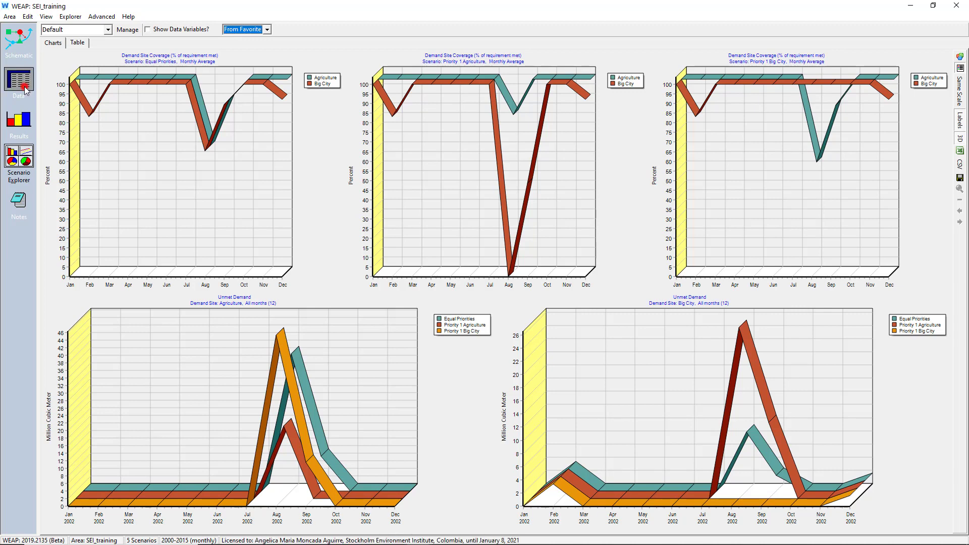
{"action": "left_click", "coordinate": [27, 16]}
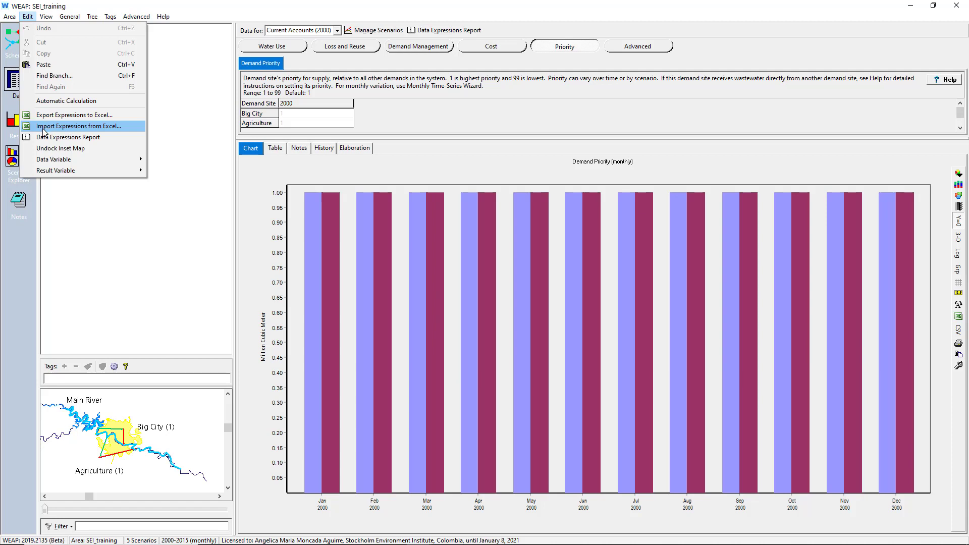
{"action": "left_click", "coordinate": [12, 132]}
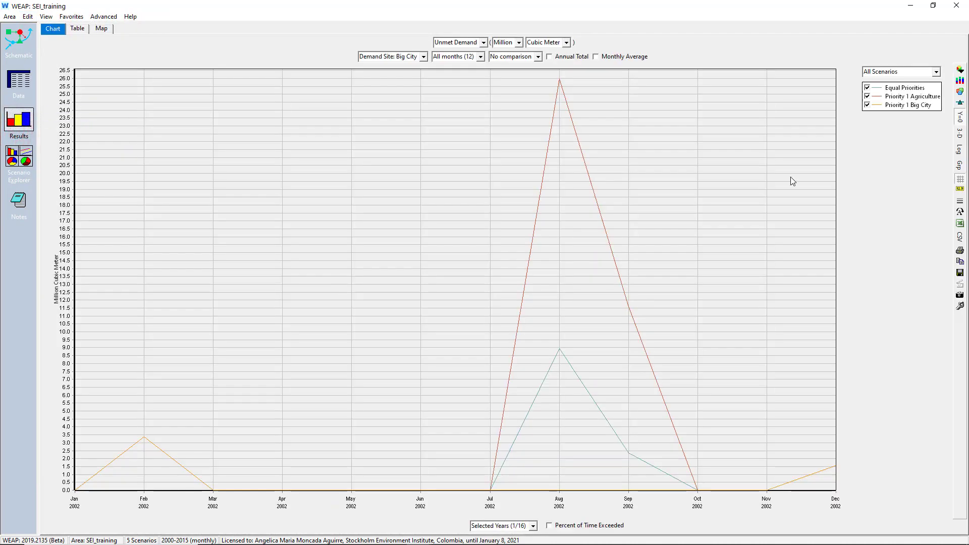
{"action": "left_click", "coordinate": [484, 42]}
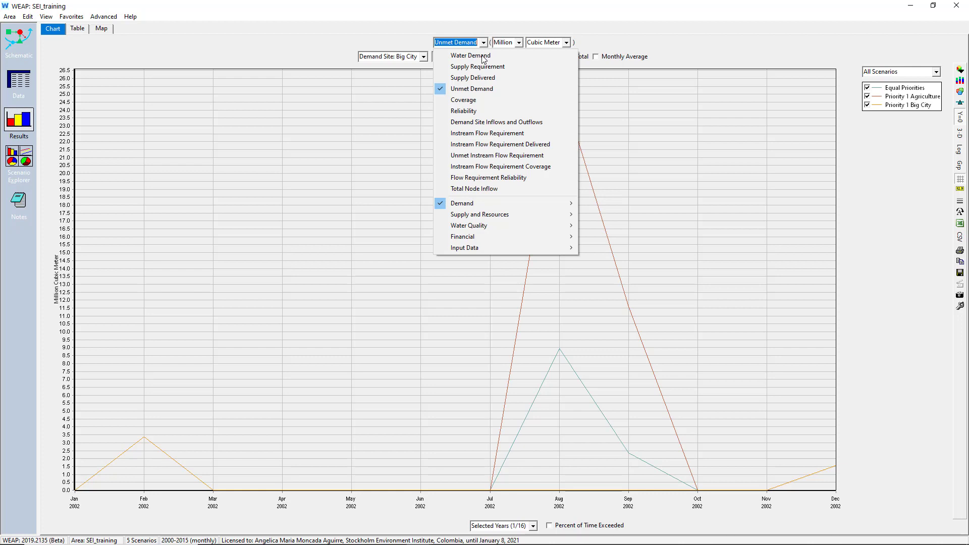